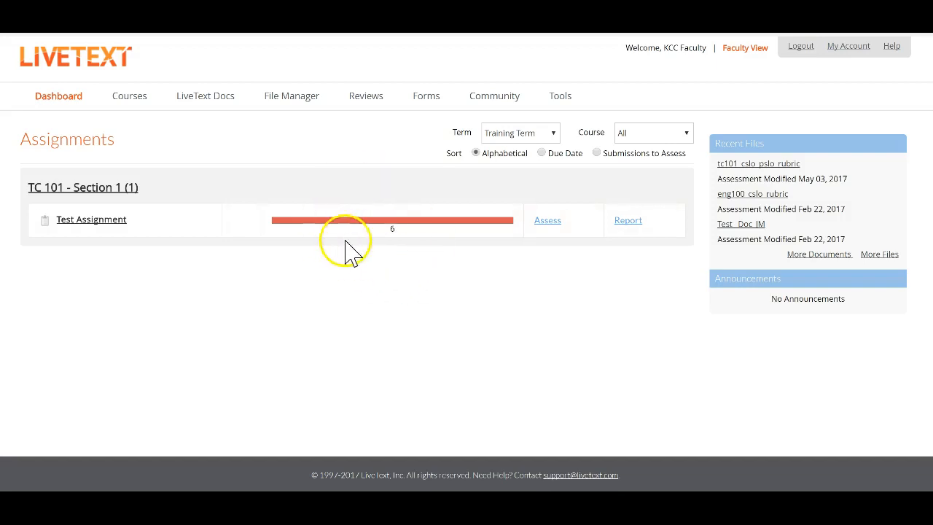
Open the Submissions & Grades of Test Assignment in the TC 101 - 1 course
{"action": "left_click", "coordinate": [129, 106]}
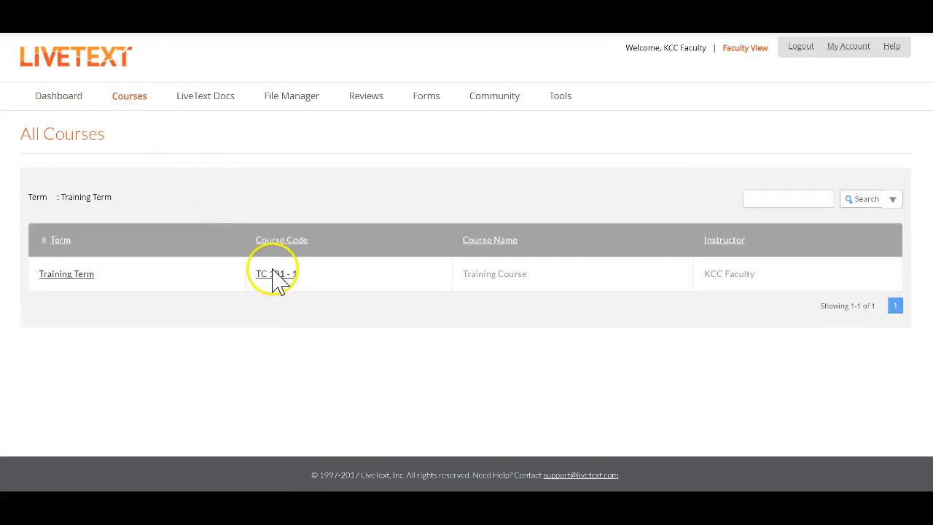
{"action": "left_click", "coordinate": [277, 276]}
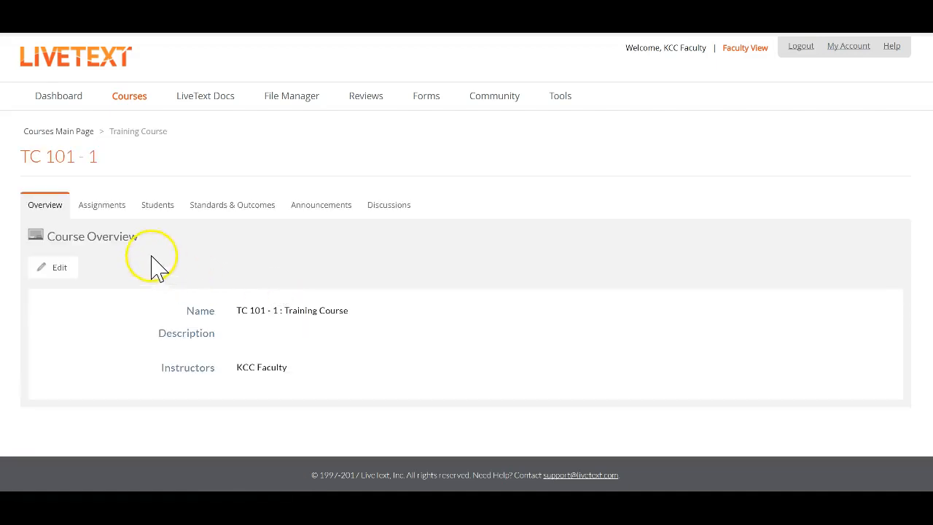
{"action": "left_click", "coordinate": [118, 210]}
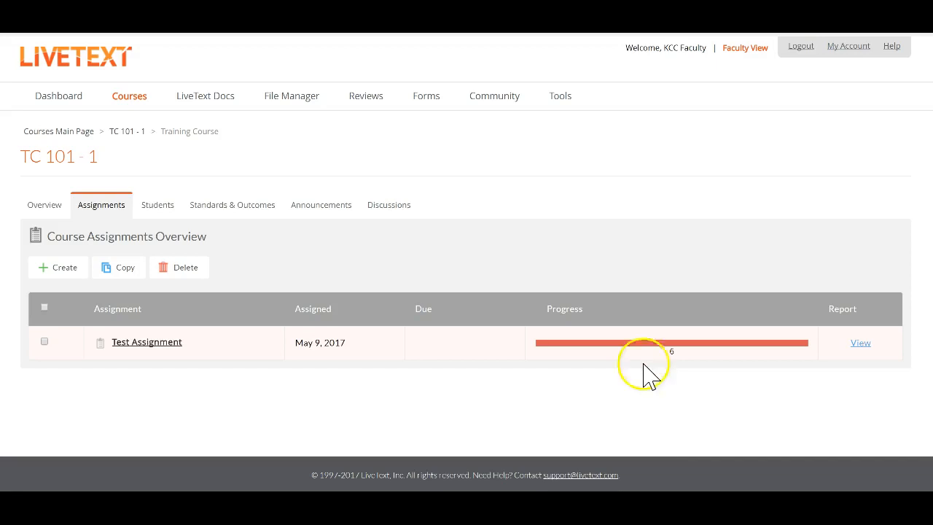
{"action": "left_click", "coordinate": [149, 342]}
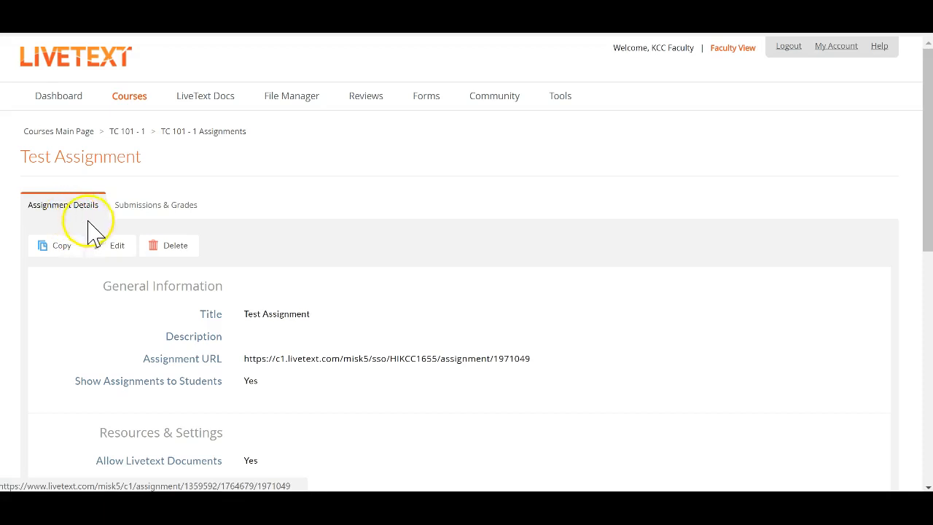
{"action": "left_click", "coordinate": [147, 206]}
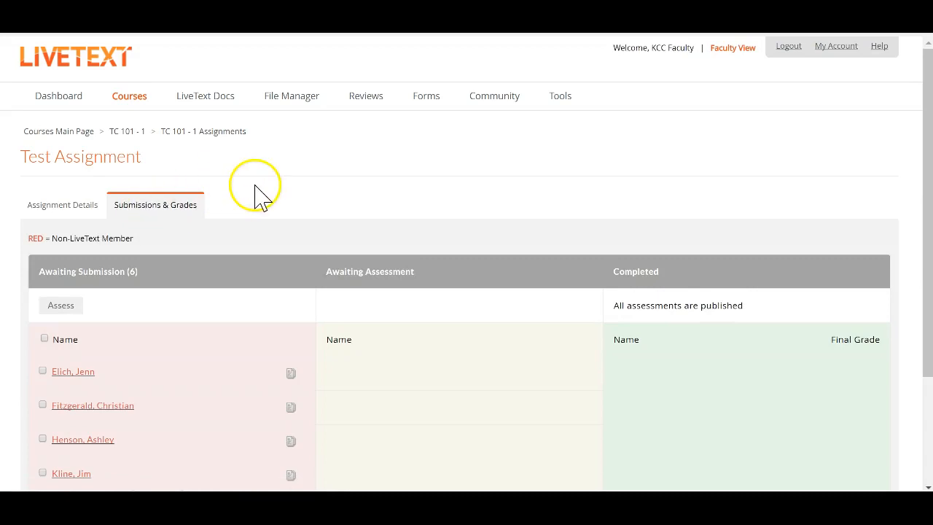
{"action": "scroll", "coordinate": [332, 212], "scroll_direction": "down", "scroll_amount": 3}
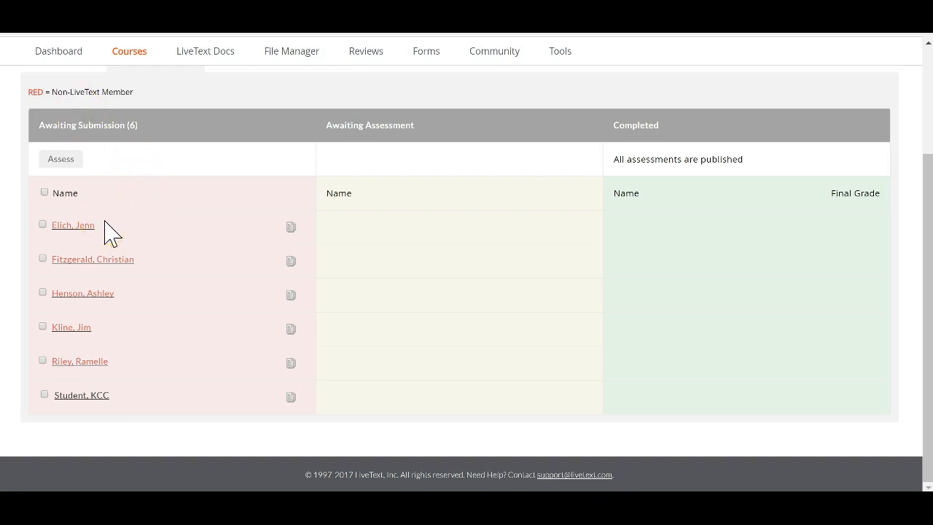
Select the first and fifth students awaiting submission and open a joint assessment for them
{"action": "left_click", "coordinate": [99, 402]}
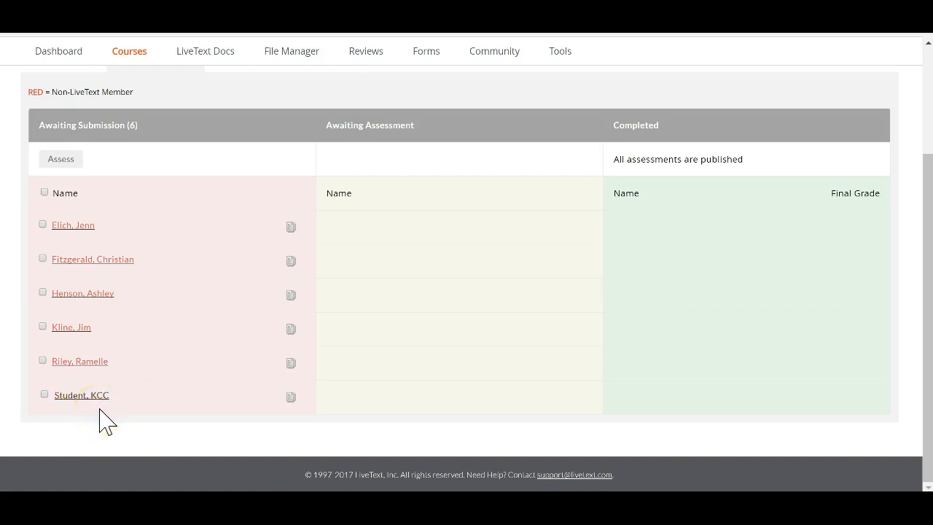
{"action": "left_click", "coordinate": [114, 409]}
{"action": "left_click", "coordinate": [43, 225]}
{"action": "left_click", "coordinate": [42, 360]}
{"action": "left_click", "coordinate": [71, 165]}
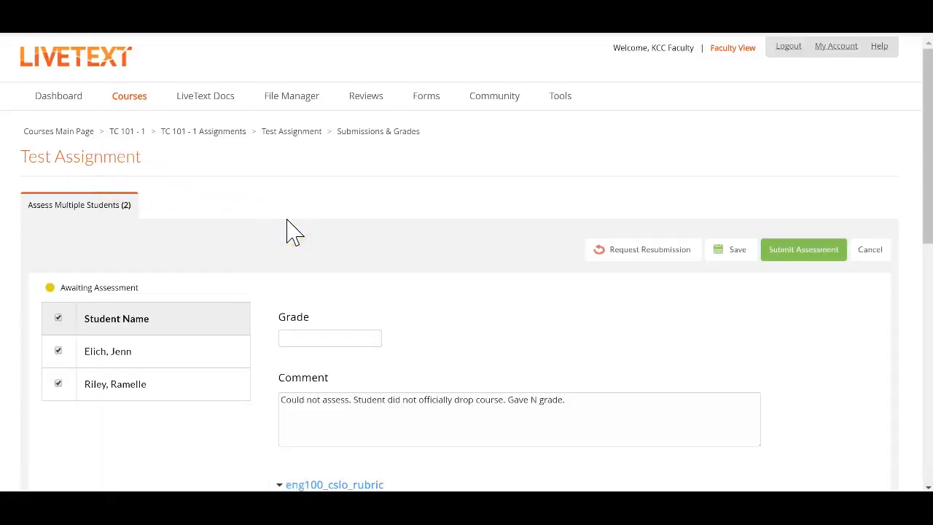
Delete the prefilled comment text from the assessment of the two students
{"action": "scroll", "coordinate": [287, 219], "scroll_direction": "down", "scroll_amount": 2}
{"action": "scroll", "coordinate": [286, 221], "scroll_direction": "up", "scroll_amount": 1}
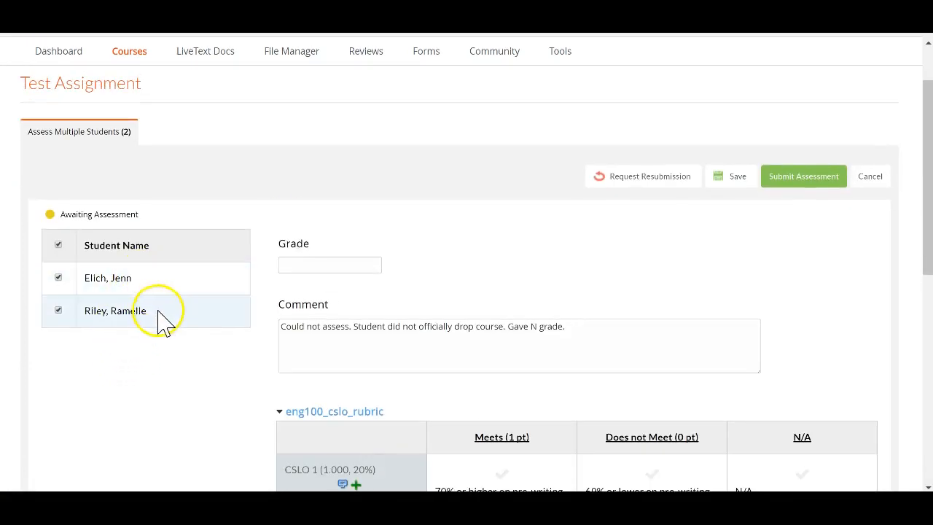
{"action": "scroll", "coordinate": [199, 390], "scroll_direction": "down", "scroll_amount": 1}
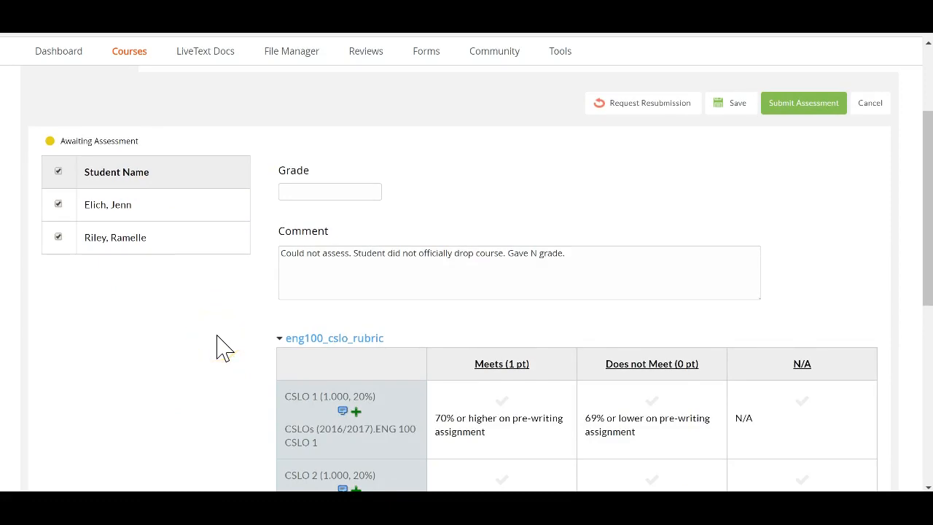
{"action": "scroll", "coordinate": [217, 335], "scroll_direction": "down", "scroll_amount": 2}
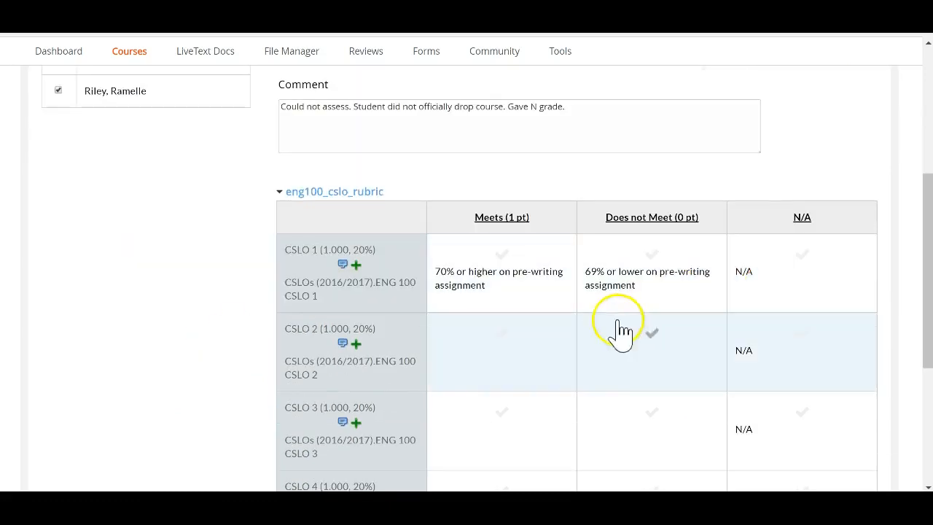
{"action": "scroll", "coordinate": [262, 375], "scroll_direction": "up", "scroll_amount": 1}
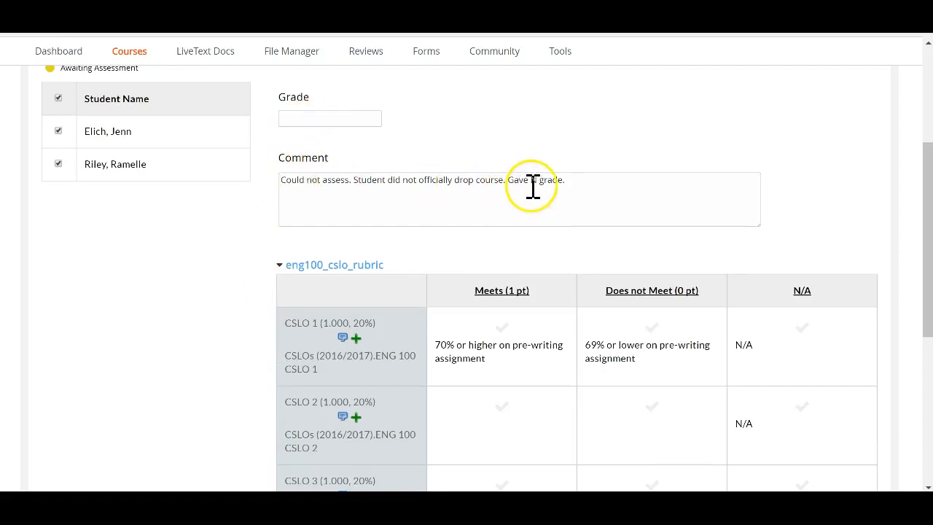
{"action": "left_click_drag", "start_coordinate": [569, 182], "coordinate": [279, 181]}
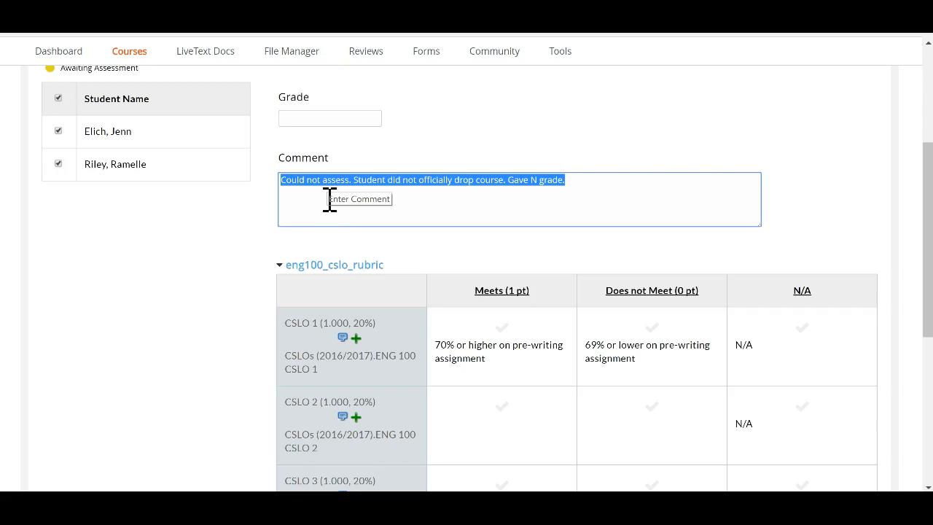
{"action": "key", "text": "BackSpace"}
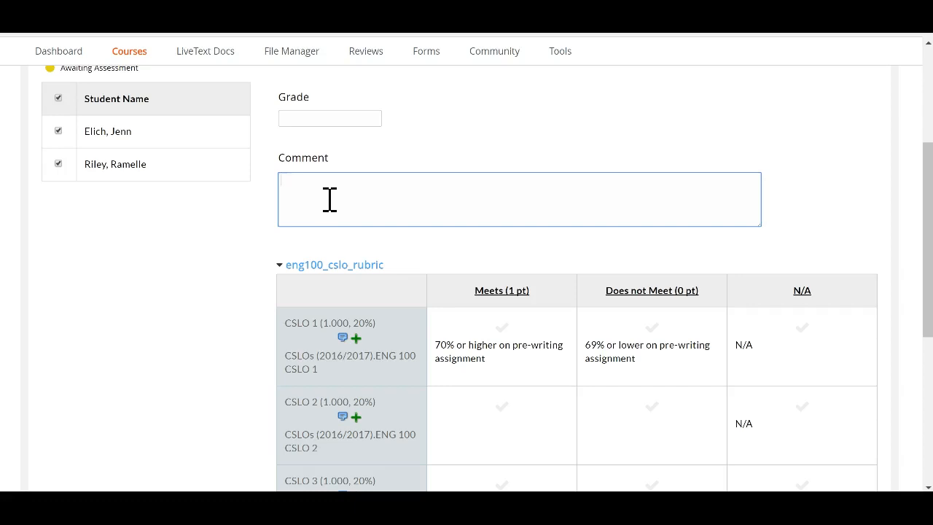
{"action": "scroll", "coordinate": [219, 364], "scroll_direction": "up", "scroll_amount": 2}
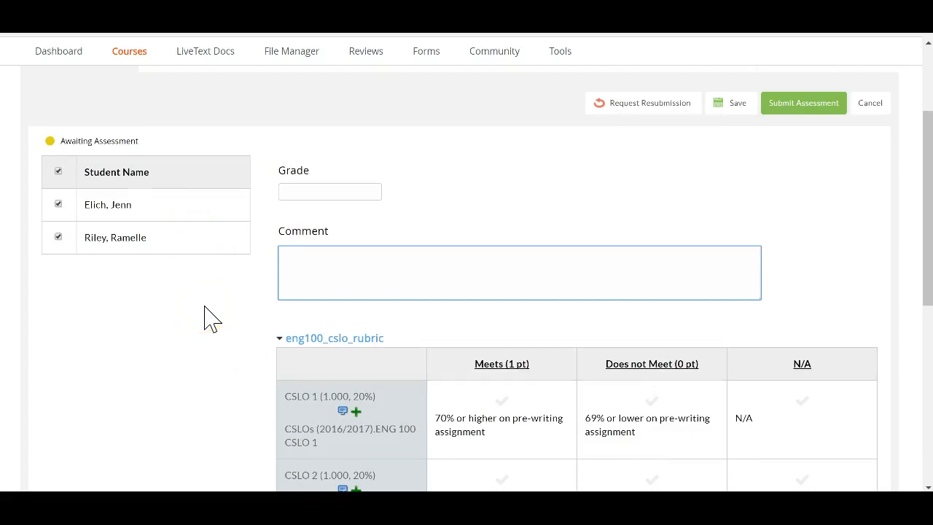
Rate CSLO 1 through CSLO 5 as N/A in the eng100_cslo_rubric
{"action": "scroll", "coordinate": [205, 306], "scroll_direction": "down", "scroll_amount": 3}
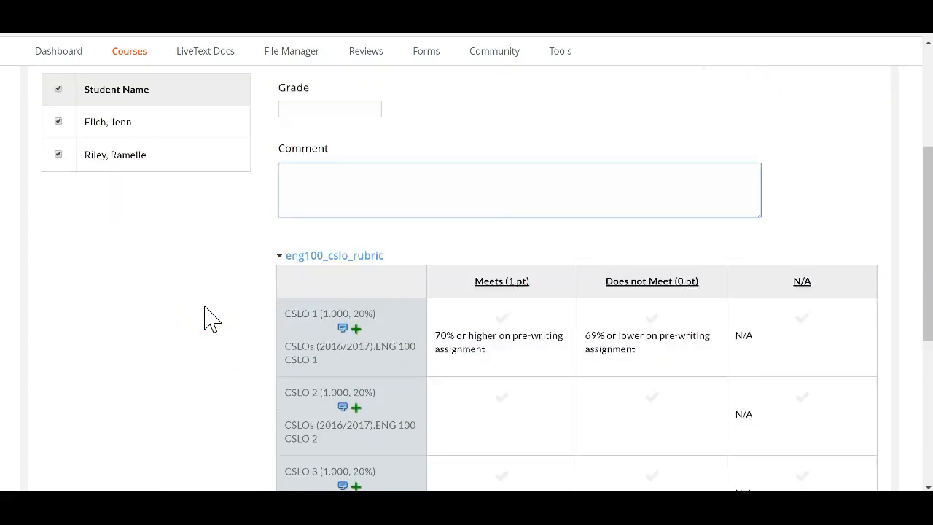
{"action": "left_click", "coordinate": [809, 212]}
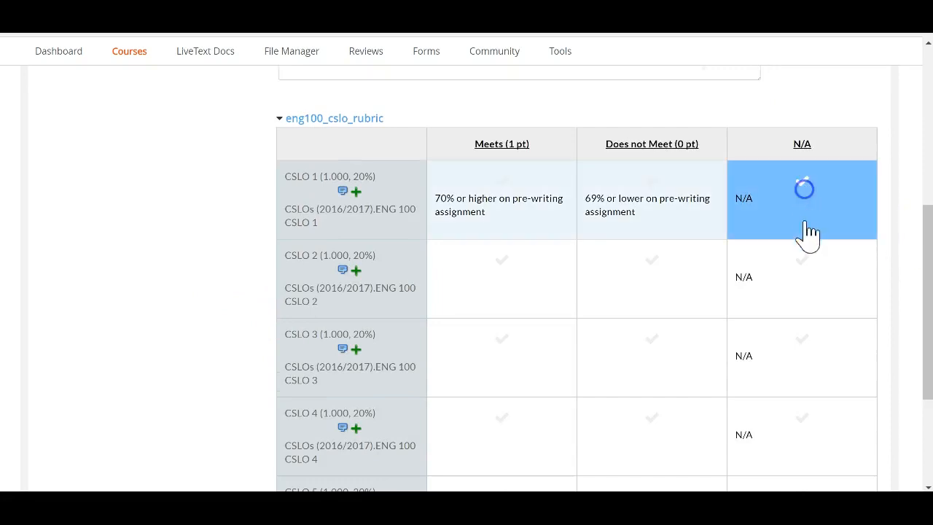
{"action": "left_click", "coordinate": [811, 270]}
{"action": "scroll", "coordinate": [810, 259], "scroll_direction": "down", "scroll_amount": 2}
{"action": "left_click", "coordinate": [807, 244]}
{"action": "left_click", "coordinate": [807, 266]}
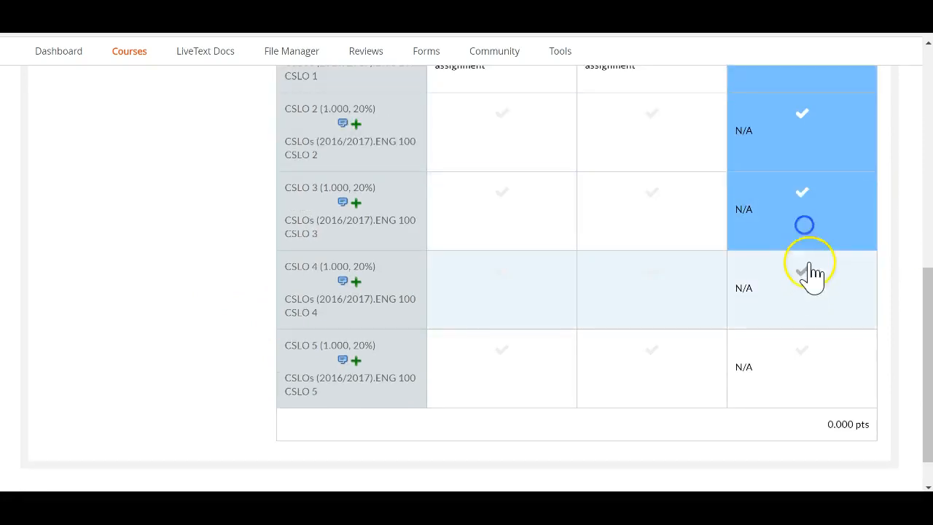
{"action": "left_click", "coordinate": [807, 358]}
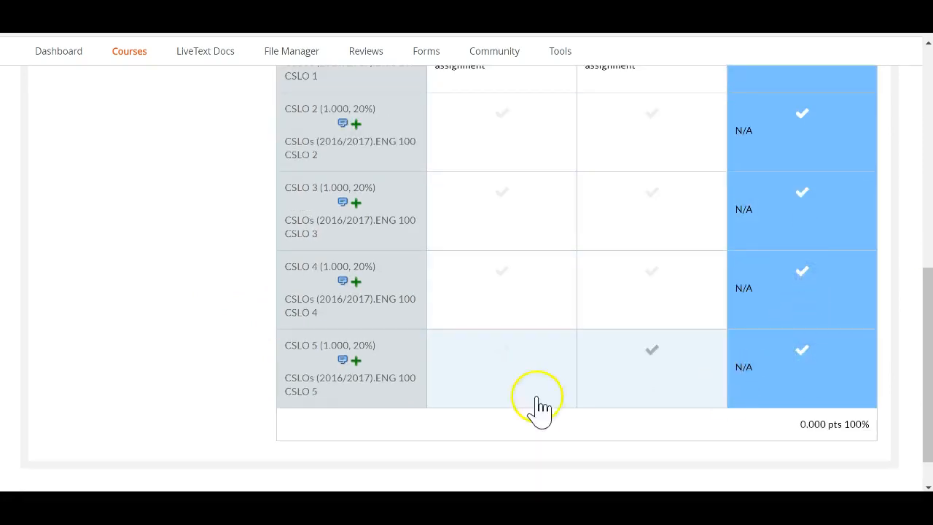
Enter the assessment comment "Student never attended course."
{"action": "scroll", "coordinate": [188, 386], "scroll_direction": "up", "scroll_amount": 4}
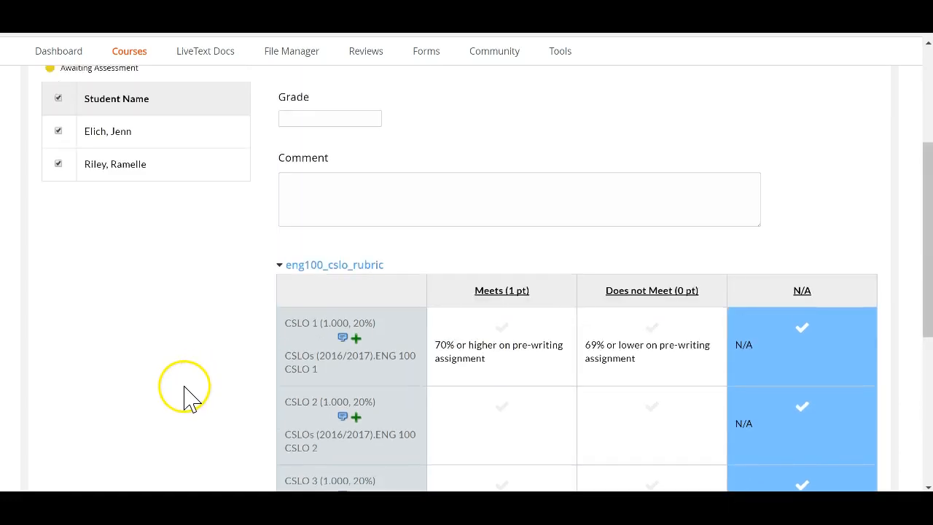
{"action": "left_click", "coordinate": [301, 201]}
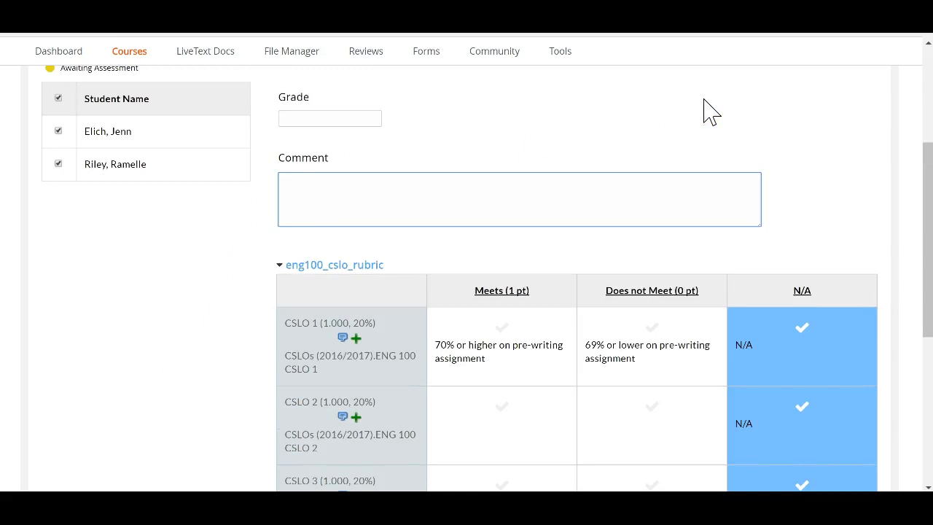
{"action": "type", "text": "Student was not"}
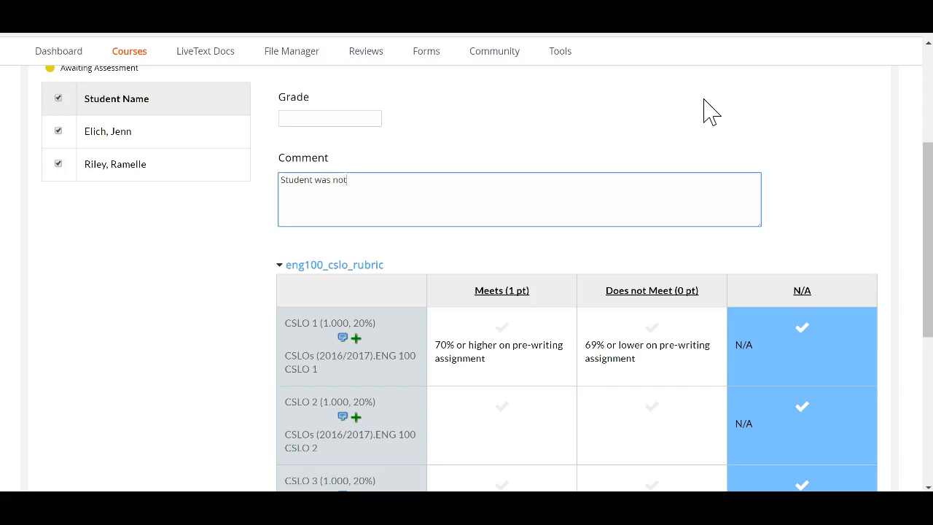
{"action": "key", "text": "BackSpace"}
{"action": "key", "text": "BackSpace"}
{"action": "key", "text": "BackSpace"}
{"action": "key", "text": "BackSpace"}
{"action": "key", "text": "BackSpace"}
{"action": "key", "text": "BackSpace"}
{"action": "key", "text": "BackSpace"}
{"action": "type", "text": "neve"}
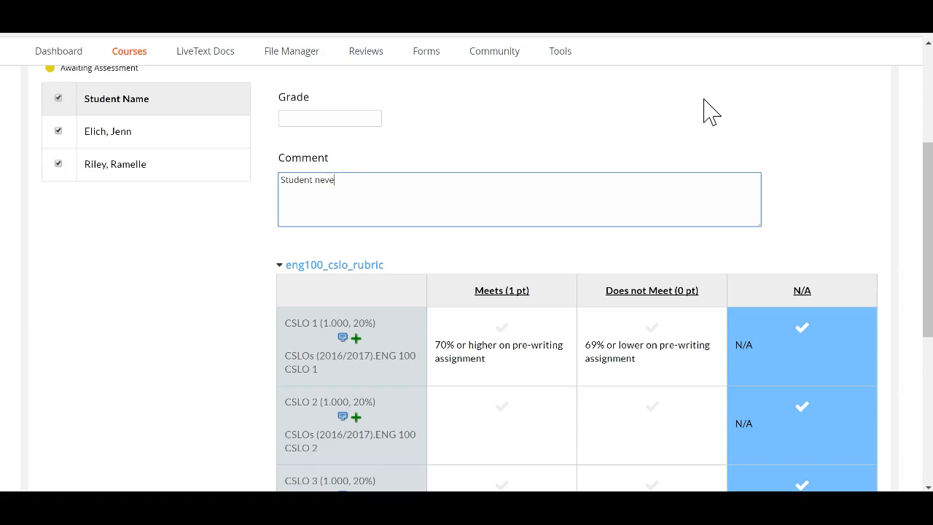
{"action": "type", "text": "r attended course."}
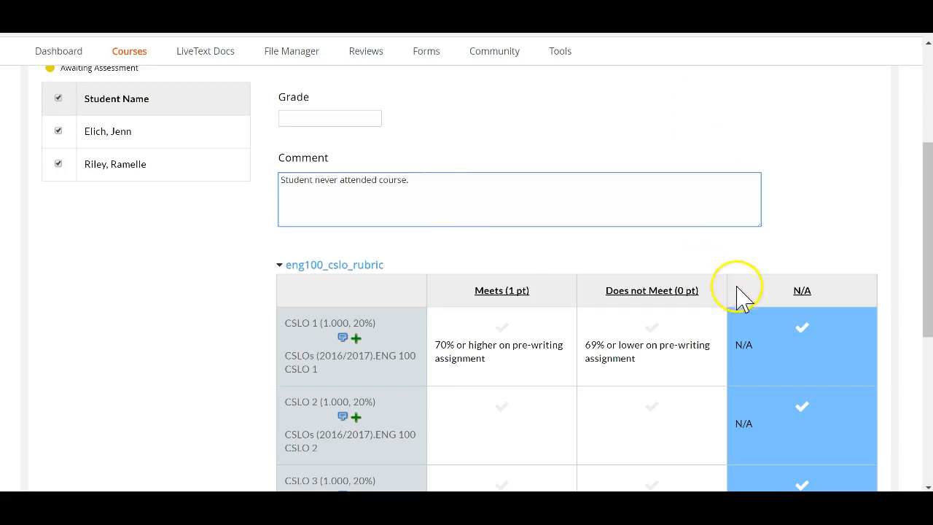
Review the comment and N/A ratings, and submit the assessment for both selected students
{"action": "scroll", "coordinate": [788, 370], "scroll_direction": "down", "scroll_amount": 2}
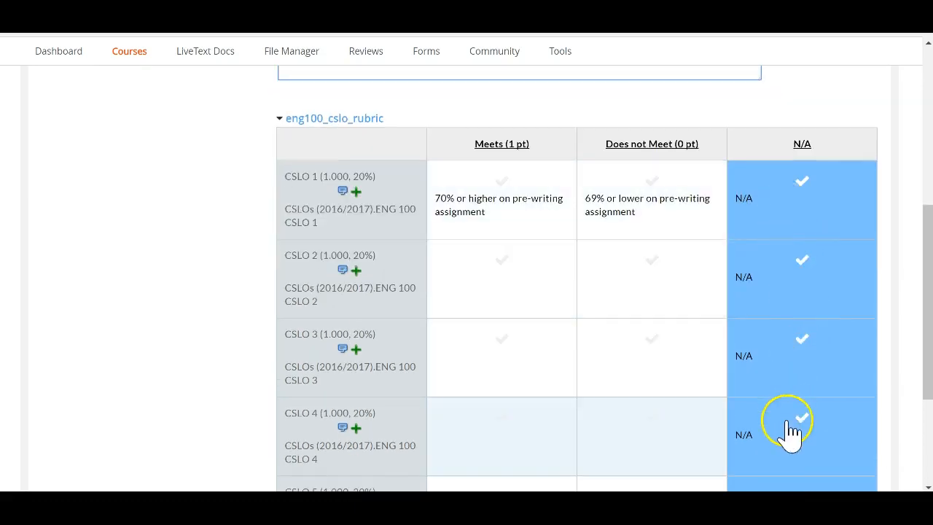
{"action": "scroll", "coordinate": [790, 430], "scroll_direction": "up", "scroll_amount": 3}
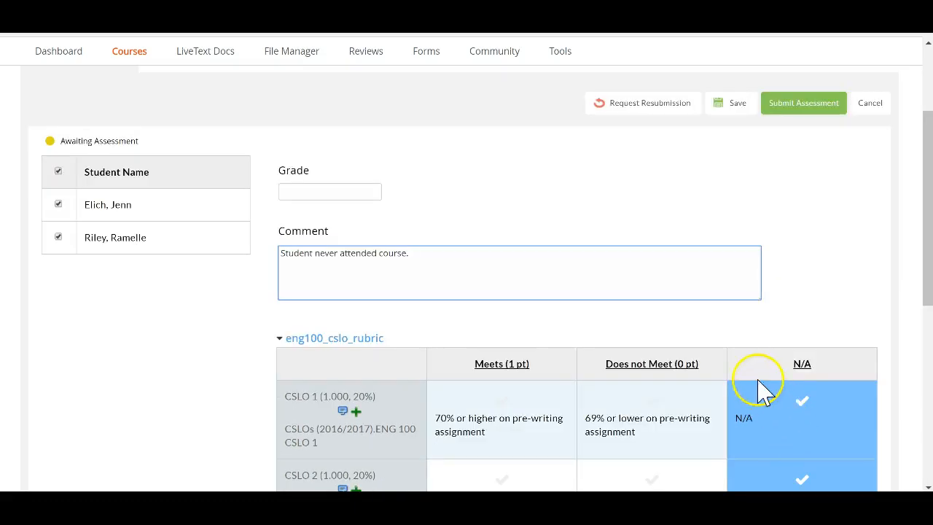
{"action": "scroll", "coordinate": [761, 370], "scroll_direction": "up", "scroll_amount": 2}
{"action": "scroll", "coordinate": [766, 370], "scroll_direction": "down", "scroll_amount": 4}
{"action": "scroll", "coordinate": [769, 376], "scroll_direction": "down", "scroll_amount": 1}
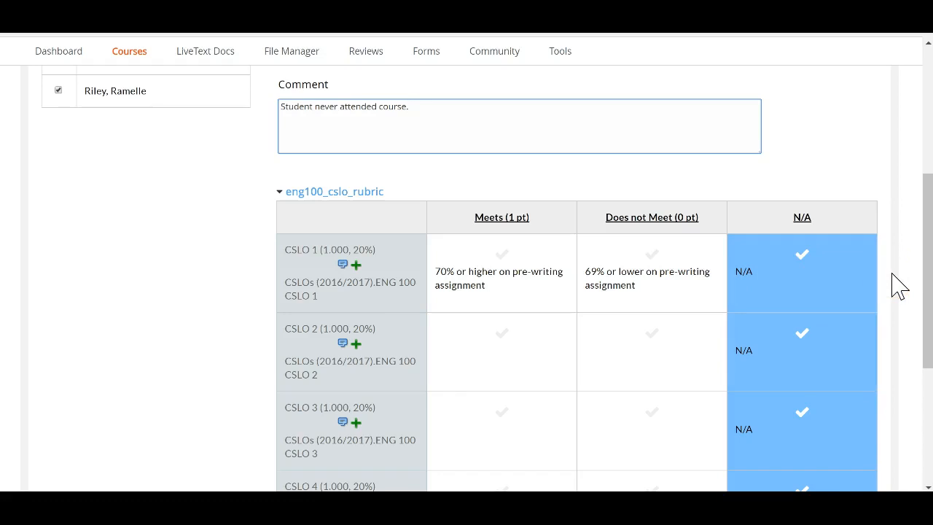
{"action": "scroll", "coordinate": [897, 286], "scroll_direction": "up", "scroll_amount": 3}
{"action": "left_click", "coordinate": [825, 261]}
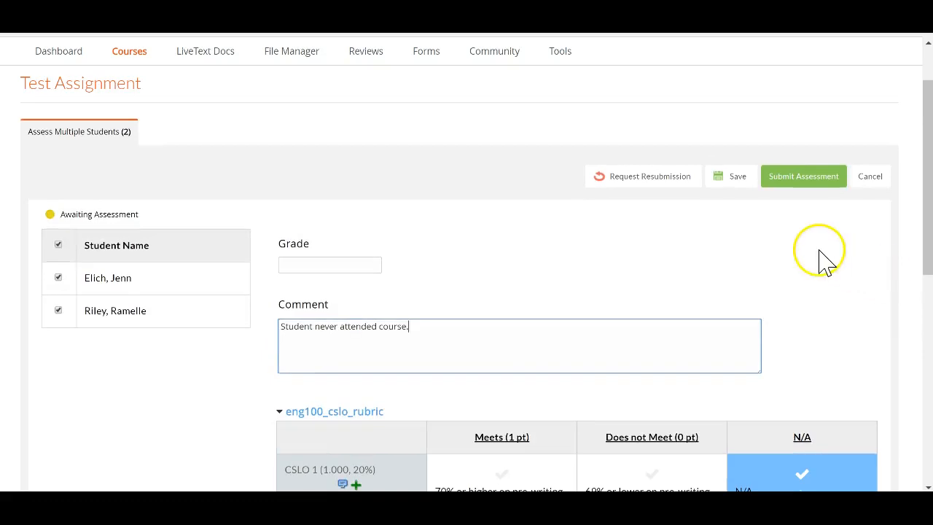
{"action": "left_click", "coordinate": [800, 184]}
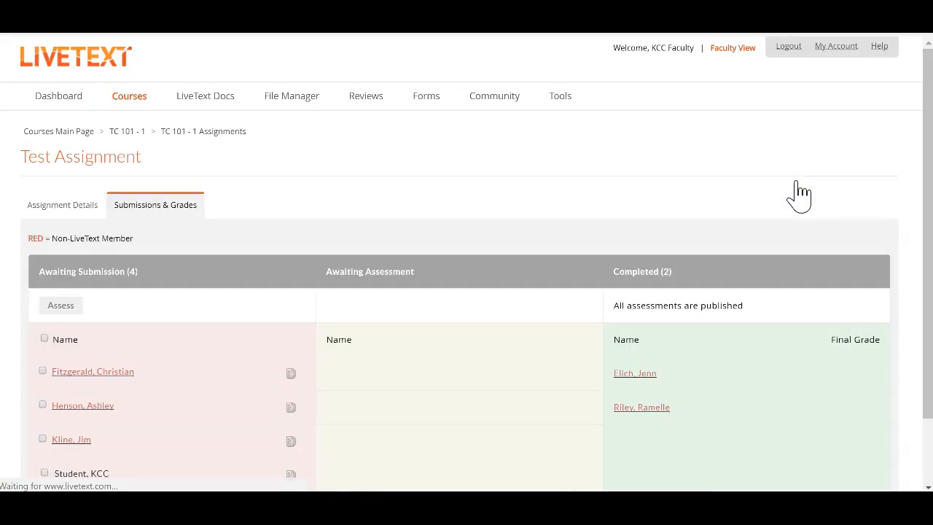
{"action": "left_click", "coordinate": [594, 170]}
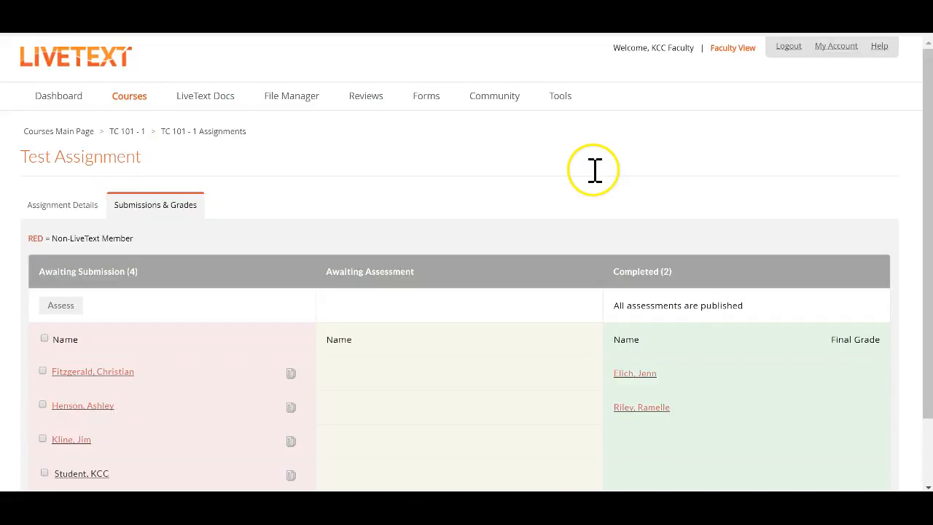
{"action": "scroll", "coordinate": [593, 178], "scroll_direction": "down", "scroll_amount": 2}
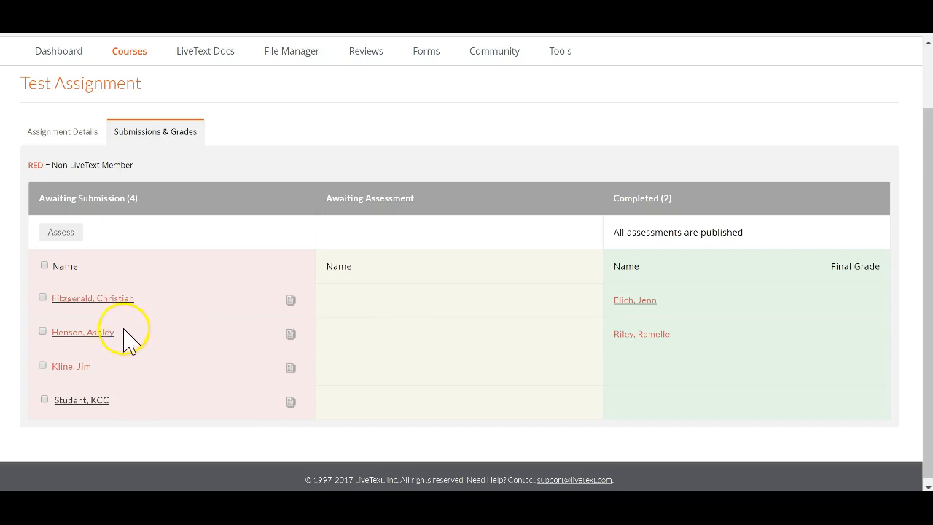
{"action": "left_click", "coordinate": [43, 297]}
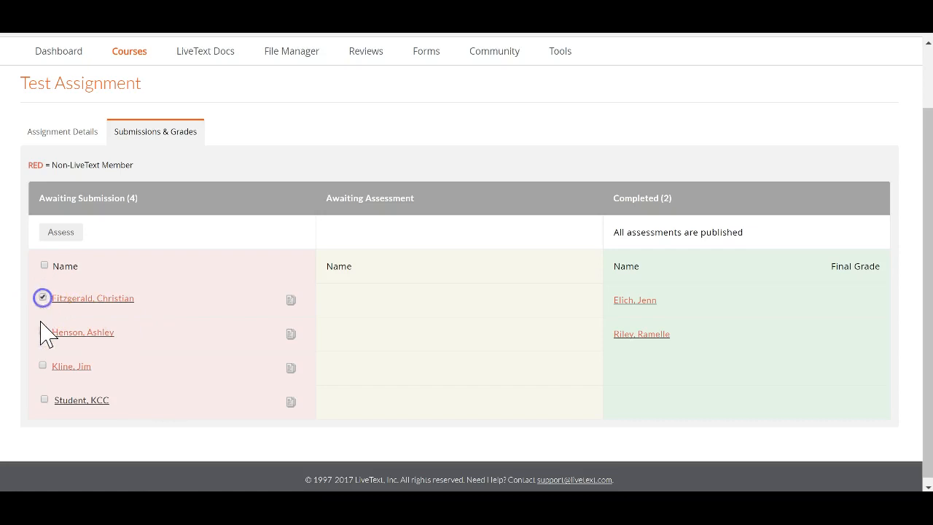
{"action": "left_click", "coordinate": [43, 332]}
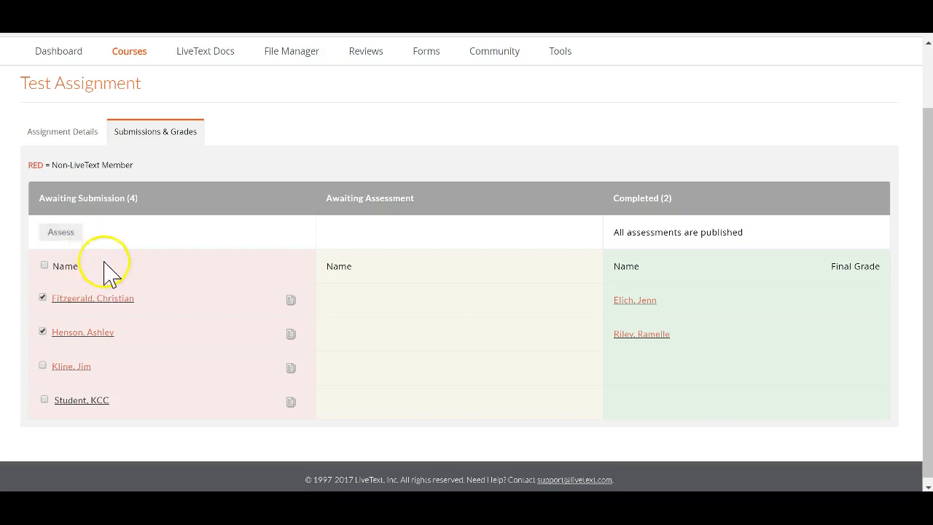
{"action": "left_click", "coordinate": [43, 298]}
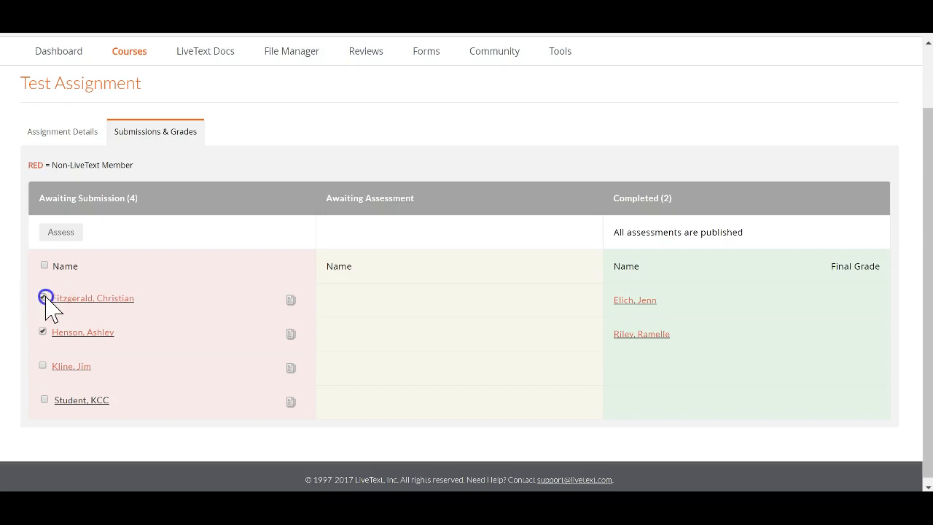
{"action": "left_click", "coordinate": [43, 332]}
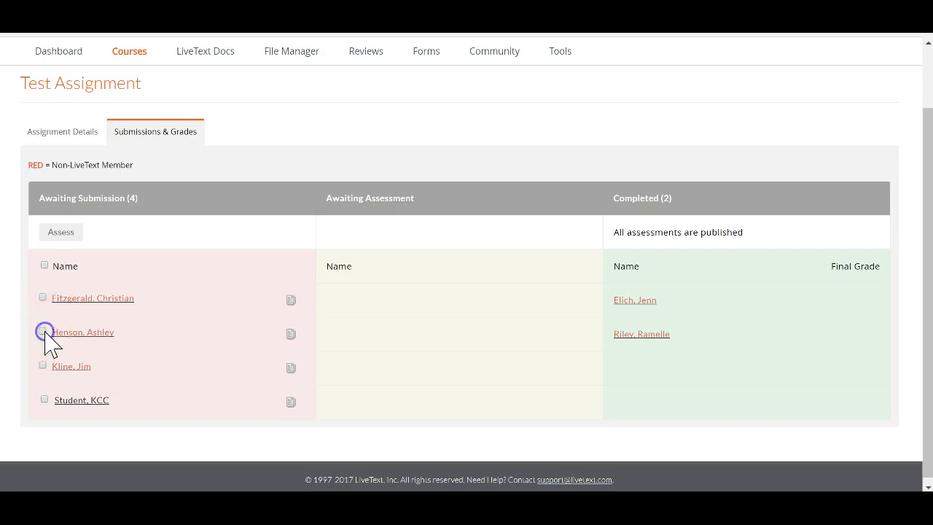
Open the assessment of the first student awaiting submission and look over its grade, comment and rubric sections
{"action": "left_click", "coordinate": [109, 299]}
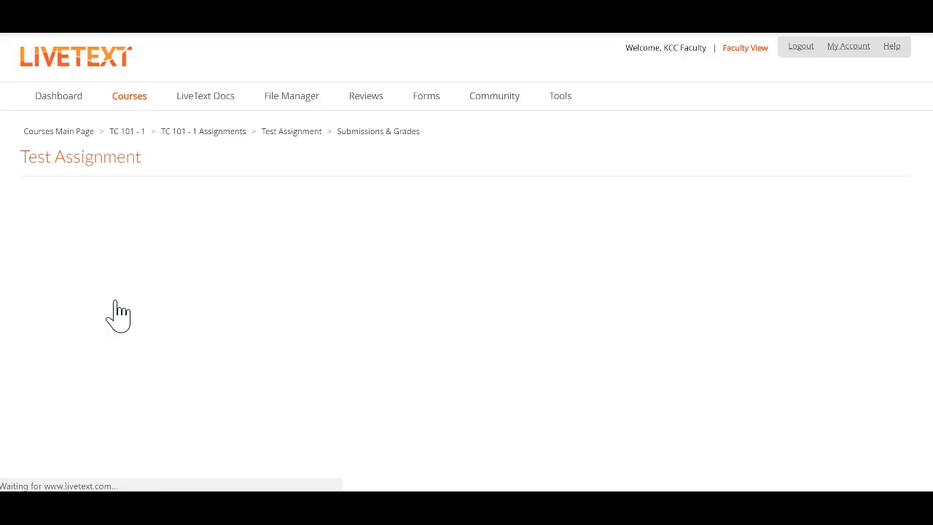
{"action": "scroll", "coordinate": [146, 302], "scroll_direction": "down", "scroll_amount": 1}
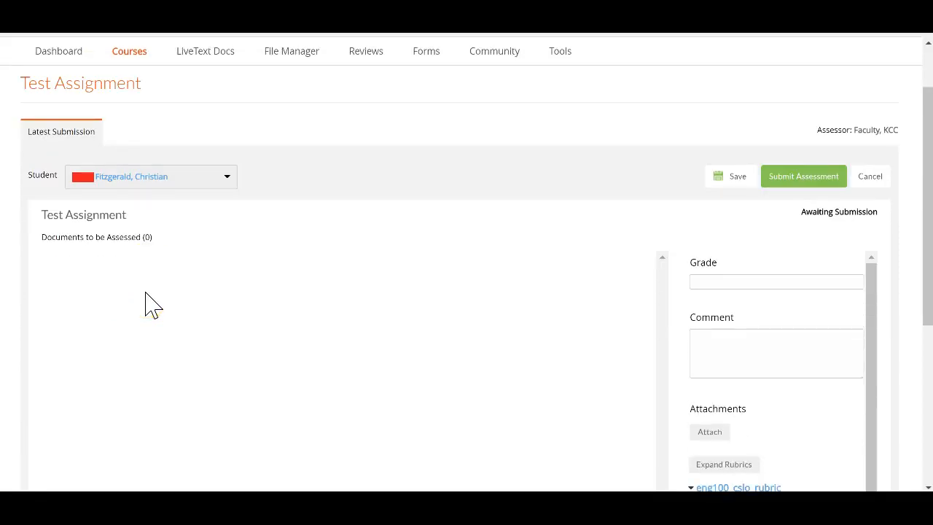
{"action": "scroll", "coordinate": [146, 302], "scroll_direction": "down", "scroll_amount": 2}
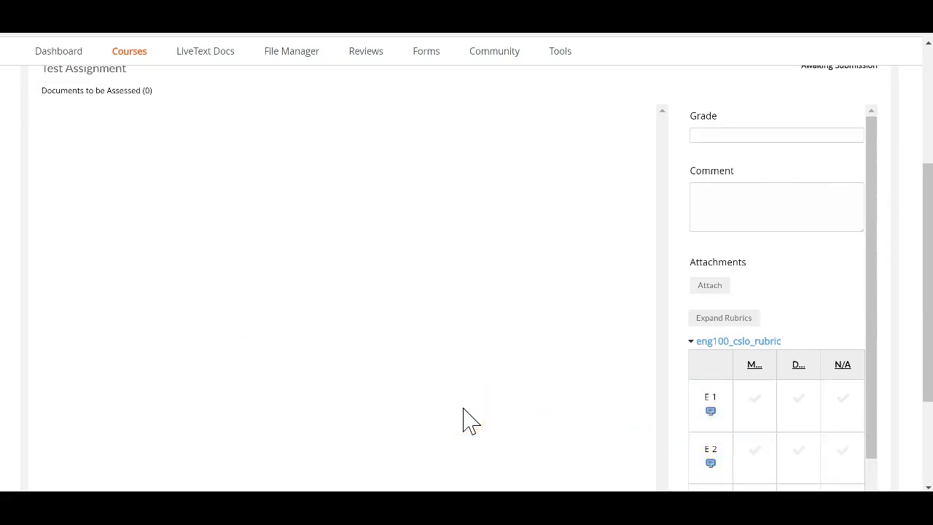
{"action": "scroll", "coordinate": [471, 421], "scroll_direction": "up", "scroll_amount": 1}
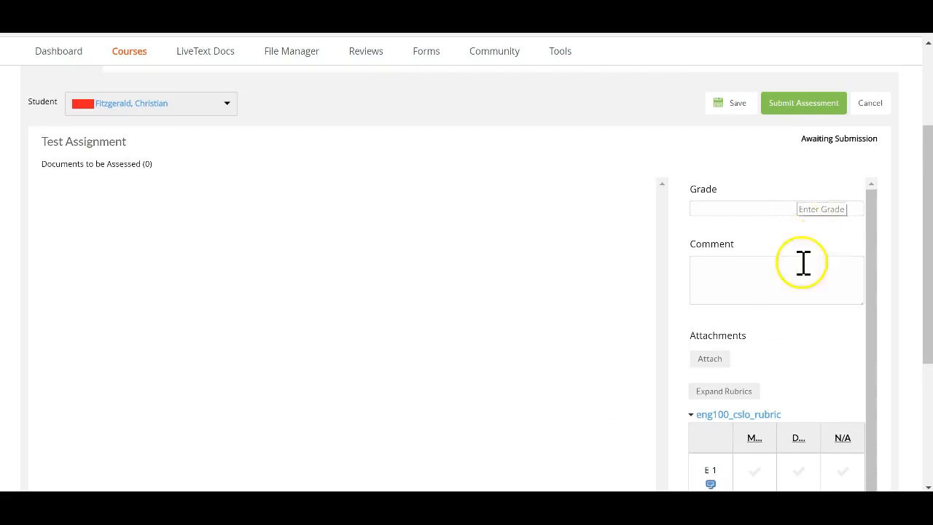
{"action": "scroll", "coordinate": [458, 400], "scroll_direction": "down", "scroll_amount": 3}
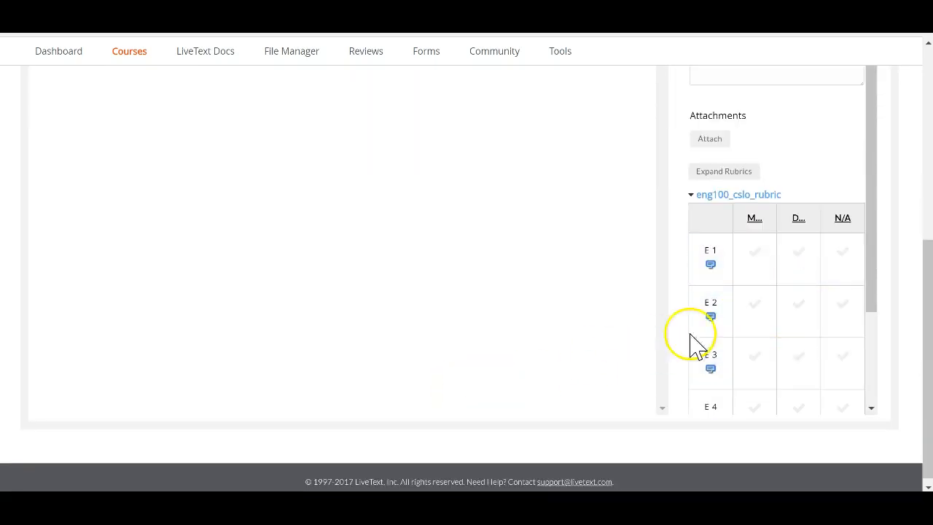
{"action": "mouse_move", "coordinate": [873, 310]}
{"action": "left_mouse_down"}
{"action": "mouse_move", "coordinate": [877, 391]}
{"action": "mouse_move", "coordinate": [870, 294]}
{"action": "left_mouse_up"}
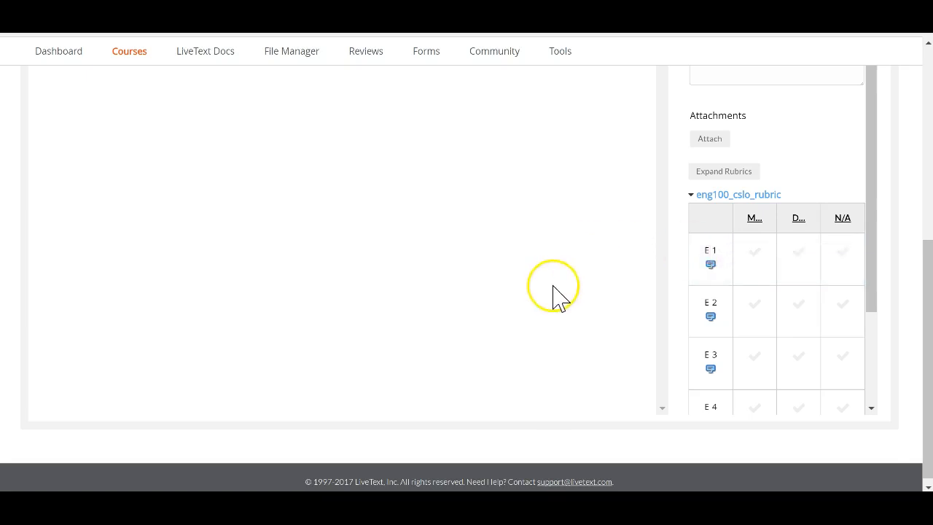
Expand the eng100_cslo_rubric into its own window, enlarging and repositioning that window to show all rating columns
{"action": "scroll", "coordinate": [561, 302], "scroll_direction": "up", "scroll_amount": 1}
{"action": "left_click", "coordinate": [724, 249]}
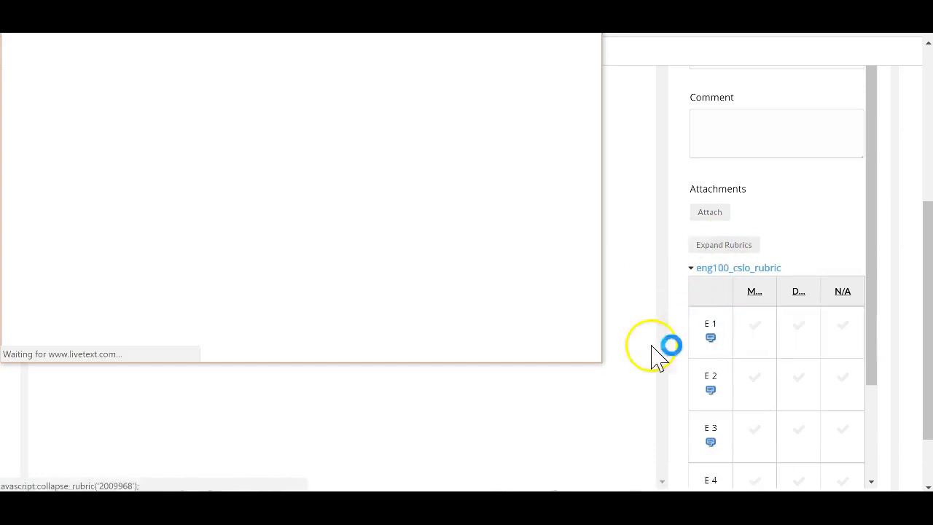
{"action": "left_click_drag", "start_coordinate": [604, 365], "coordinate": [677, 457]}
{"action": "left_click_drag", "start_coordinate": [338, 18], "coordinate": [332, 42]}
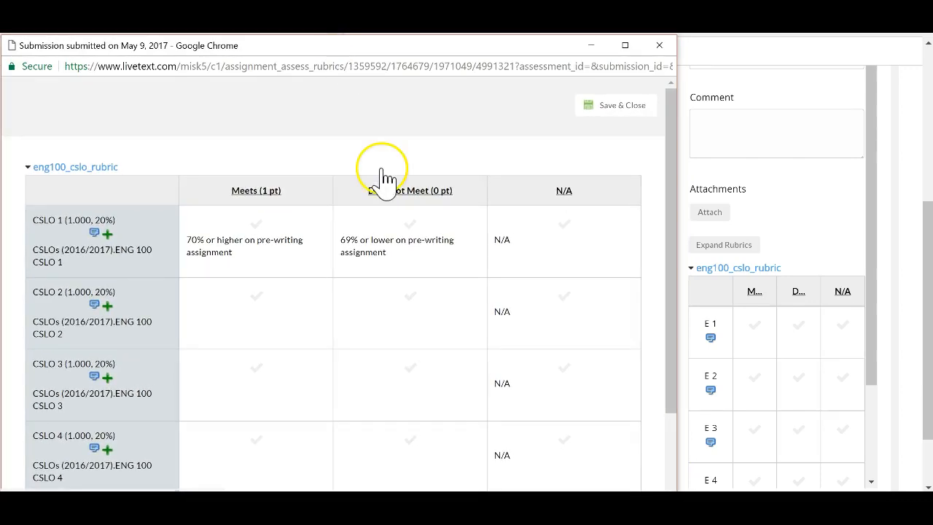
Rate CSLO 1, 2, 4 and 5 as Meets and CSLO 3 as Does not Meet, and save and close the expanded rubric
{"action": "scroll", "coordinate": [417, 264], "scroll_direction": "down", "scroll_amount": 1}
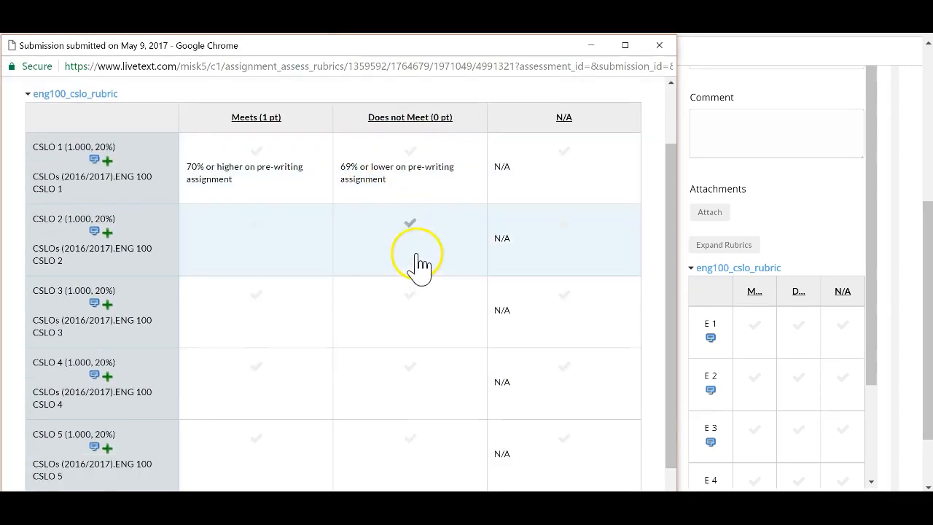
{"action": "left_click", "coordinate": [287, 182]}
{"action": "left_click", "coordinate": [277, 240]}
{"action": "scroll", "coordinate": [315, 299], "scroll_direction": "down", "scroll_amount": 1}
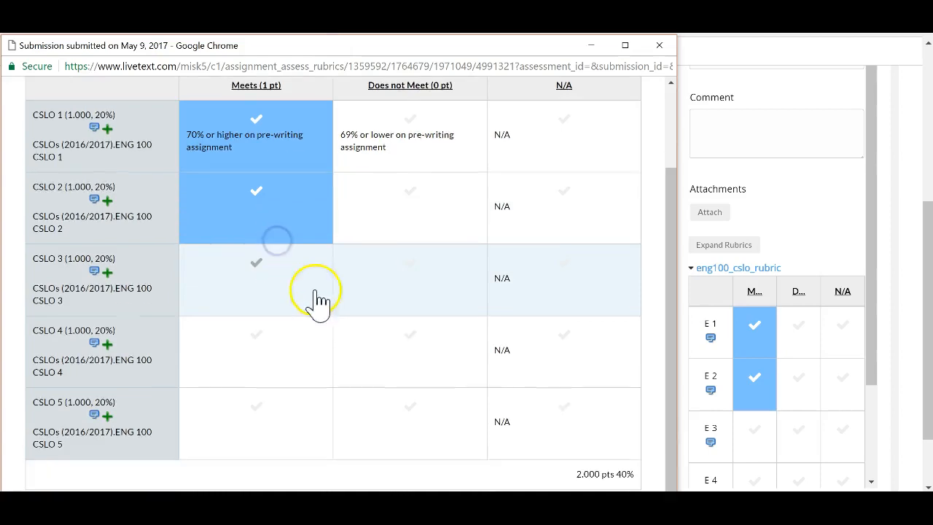
{"action": "left_click", "coordinate": [374, 259]}
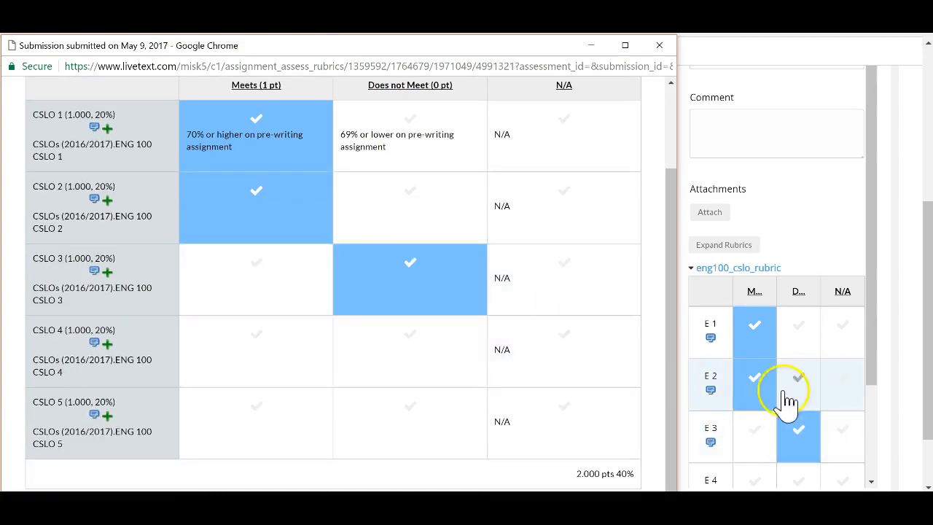
{"action": "left_click", "coordinate": [284, 367]}
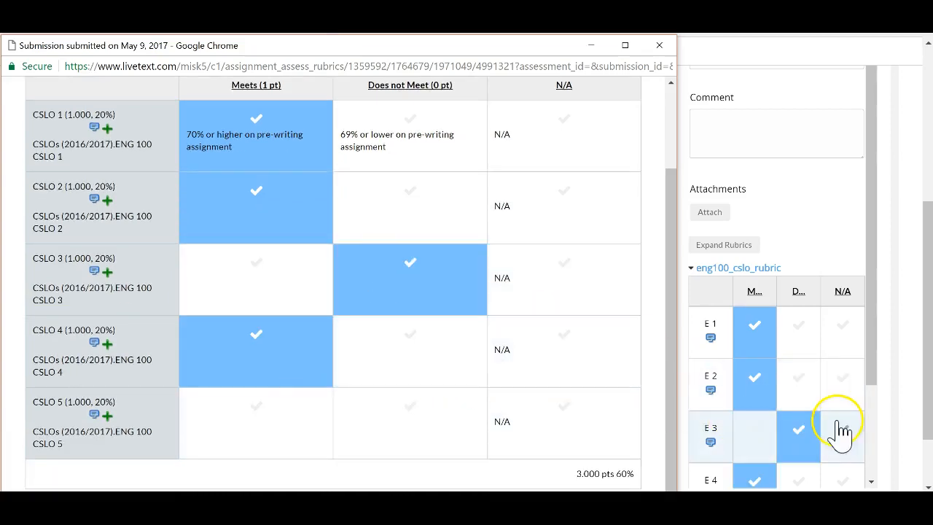
{"action": "left_click", "coordinate": [257, 425]}
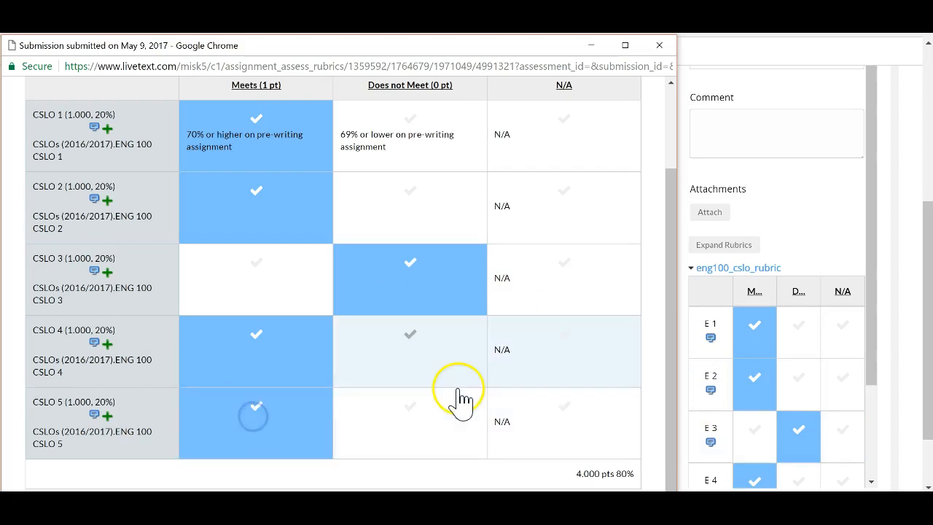
{"action": "scroll", "coordinate": [422, 400], "scroll_direction": "up", "scroll_amount": 2}
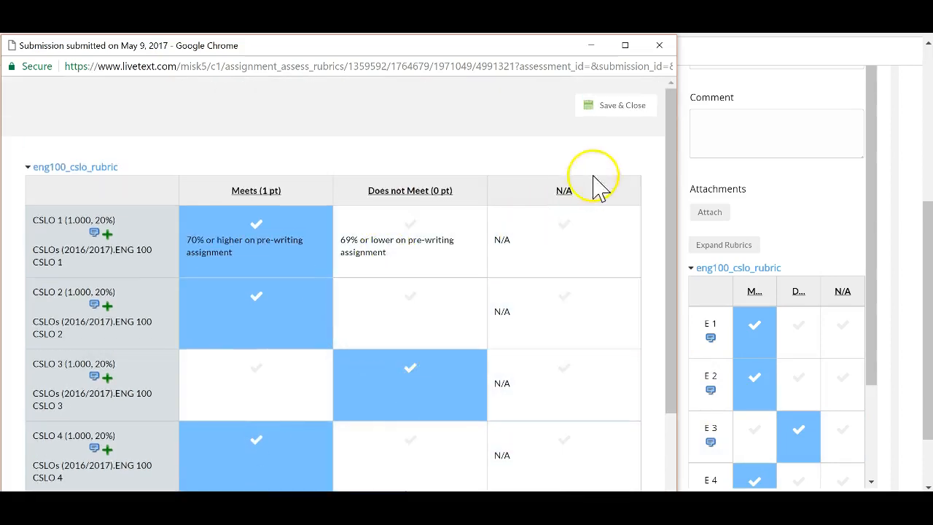
{"action": "left_click", "coordinate": [625, 109]}
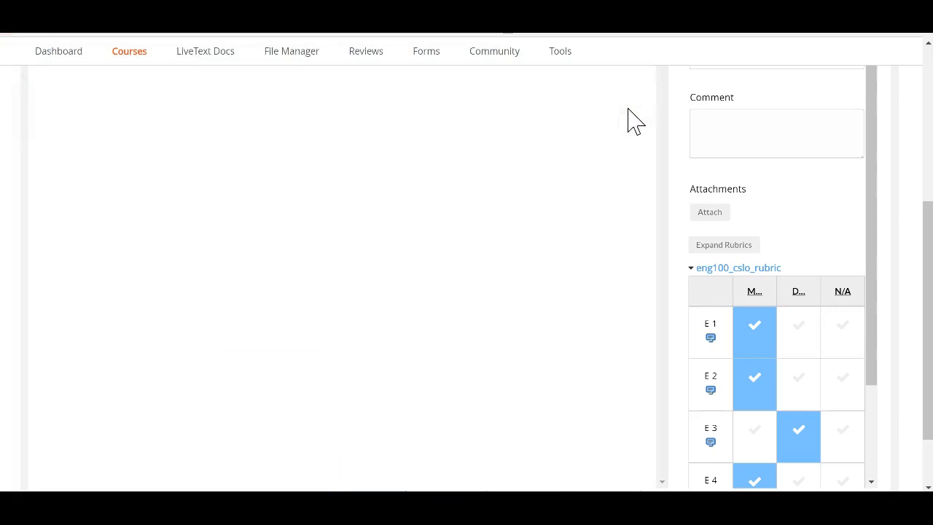
Examine the Grade and Comment fields of the first student's assessment
{"action": "left_click_drag", "start_coordinate": [869, 375], "coordinate": [868, 329]}
{"action": "scroll", "coordinate": [774, 400], "scroll_direction": "up", "scroll_amount": 2}
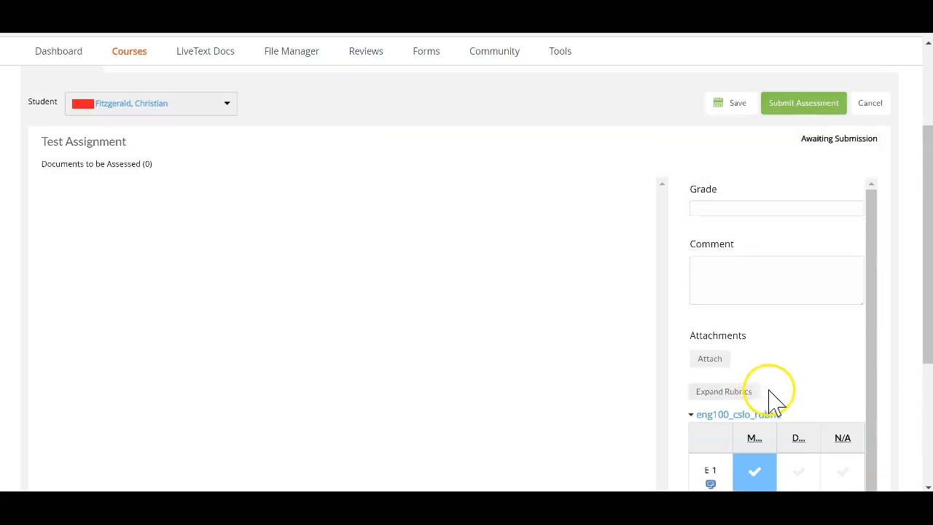
{"action": "left_click", "coordinate": [755, 291]}
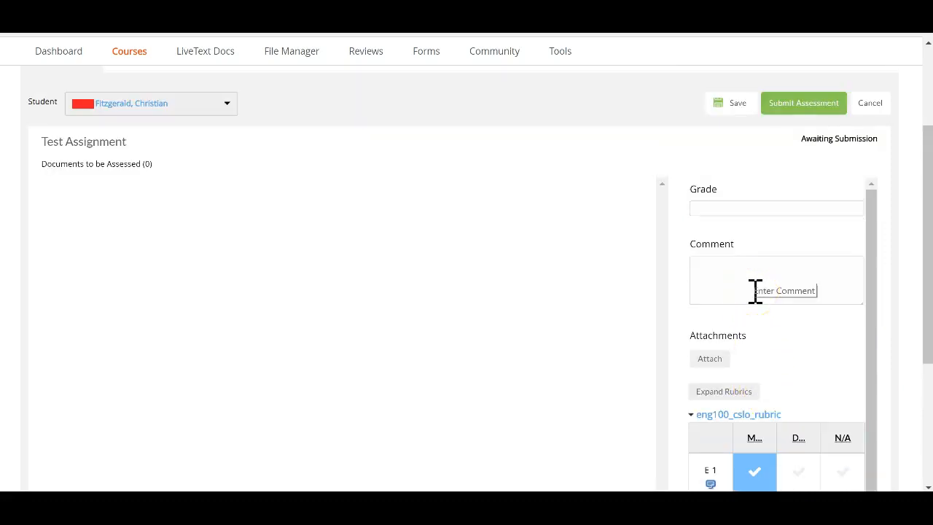
{"action": "left_click", "coordinate": [726, 209]}
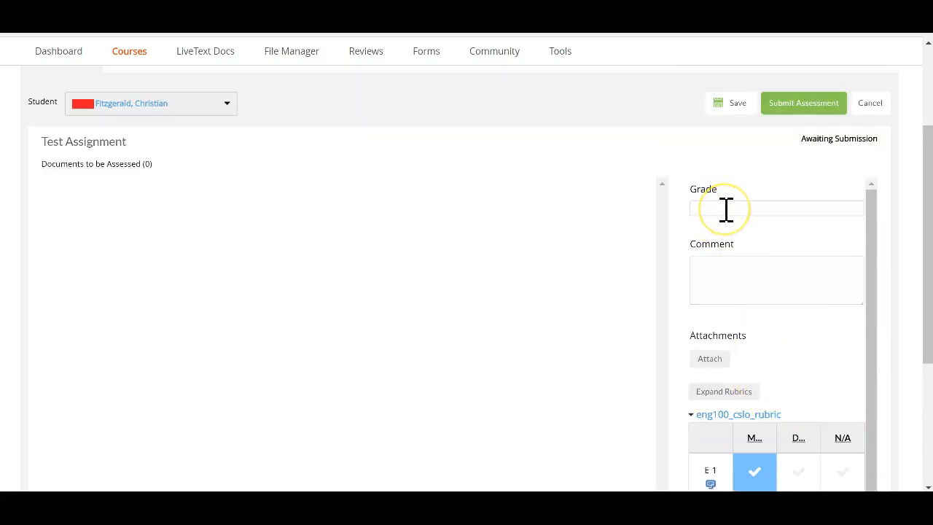
{"action": "left_click", "coordinate": [762, 235]}
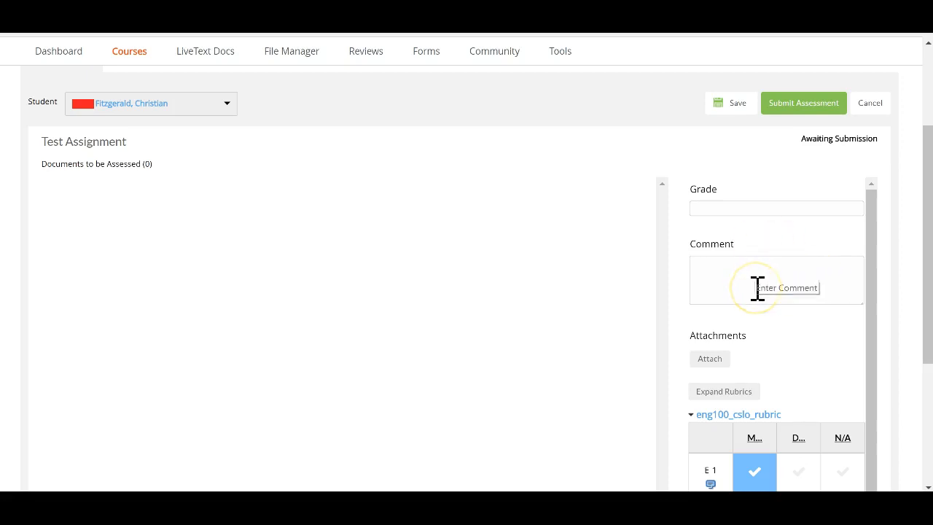
Open the comment box for the first criterion in the eng100_cslo_rubric
{"action": "scroll", "coordinate": [758, 288], "scroll_direction": "down", "scroll_amount": 2}
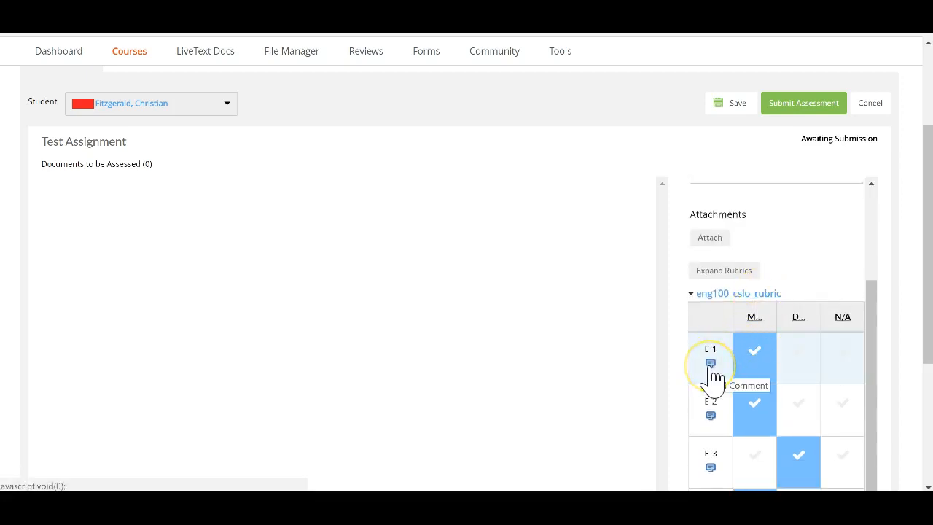
{"action": "scroll", "coordinate": [729, 374], "scroll_direction": "down", "scroll_amount": 1}
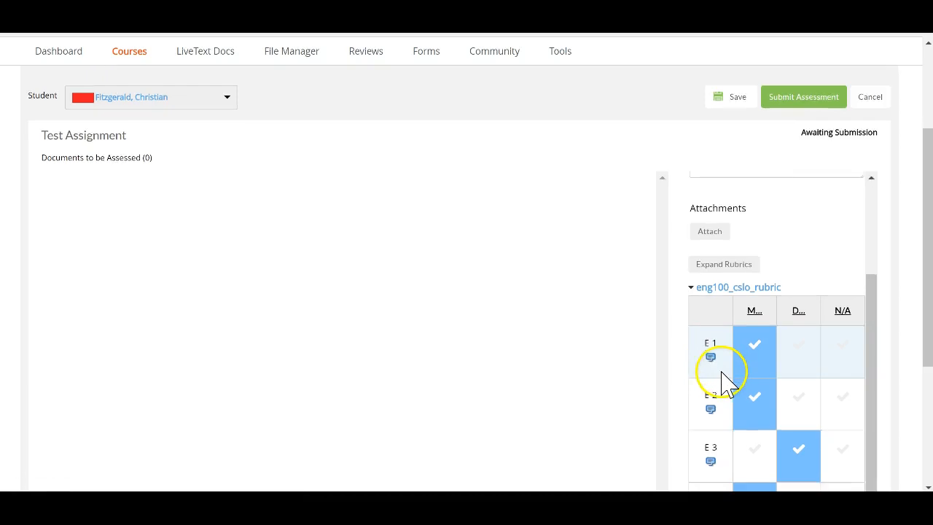
{"action": "left_click", "coordinate": [713, 292]}
{"action": "left_click", "coordinate": [722, 324]}
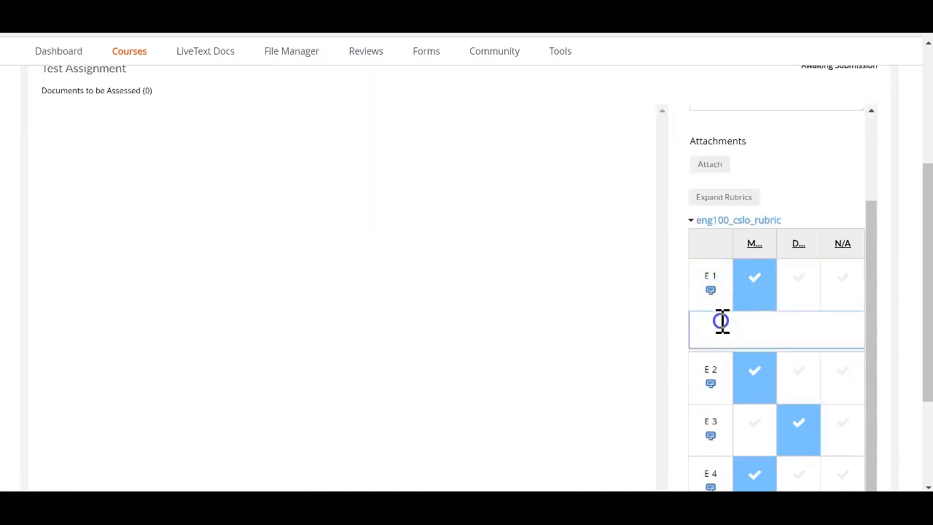
Submit the rated assessment for the first student
{"action": "scroll", "coordinate": [604, 379], "scroll_direction": "up", "scroll_amount": 3}
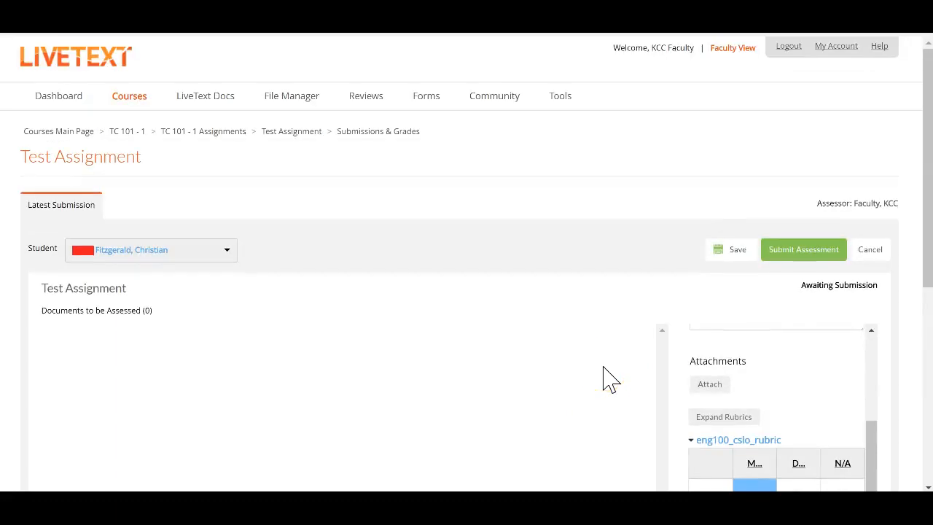
{"action": "scroll", "coordinate": [766, 396], "scroll_direction": "up", "scroll_amount": 3}
{"action": "scroll", "coordinate": [770, 396], "scroll_direction": "down", "scroll_amount": 1}
{"action": "scroll", "coordinate": [770, 395], "scroll_direction": "up", "scroll_amount": 2}
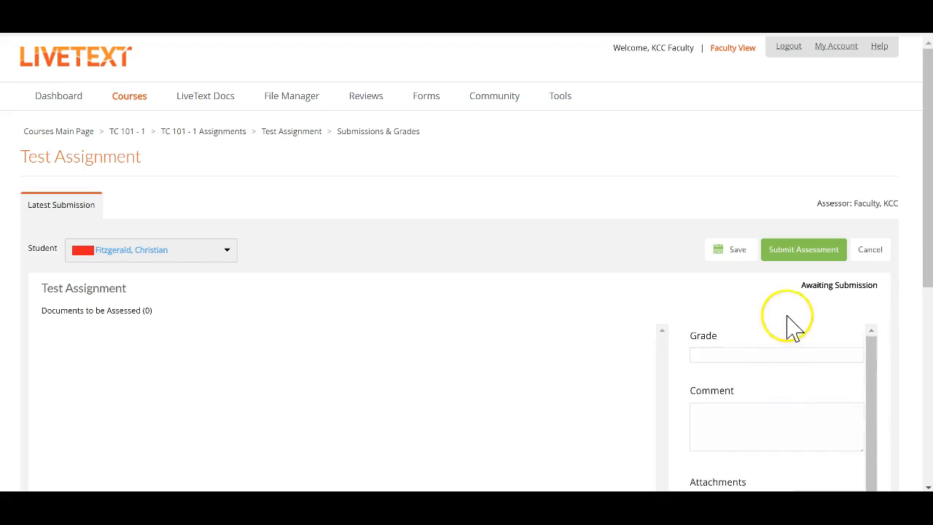
{"action": "left_click", "coordinate": [802, 251]}
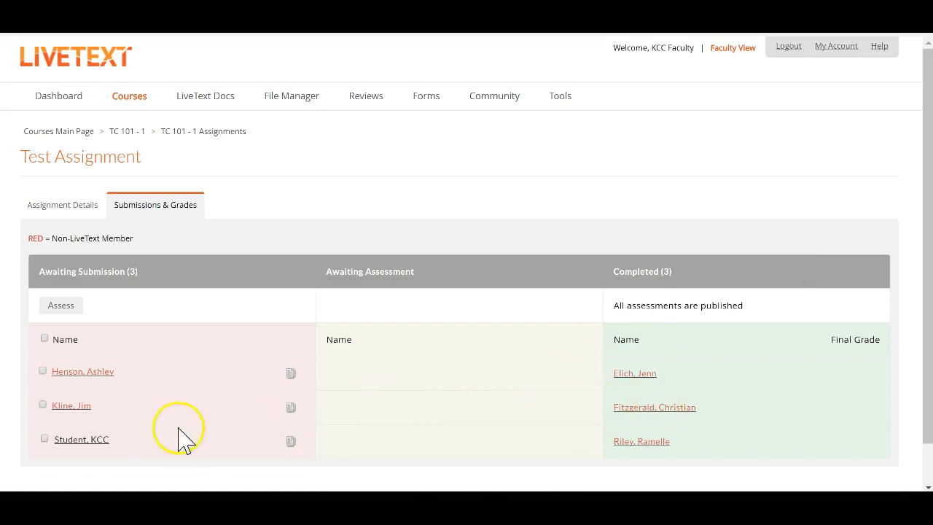
Open the next awaiting student's assessment and rate criteria 1, 2, 3 and 5 as Meets and criterion 4 as Does not Meet
{"action": "left_click", "coordinate": [107, 385]}
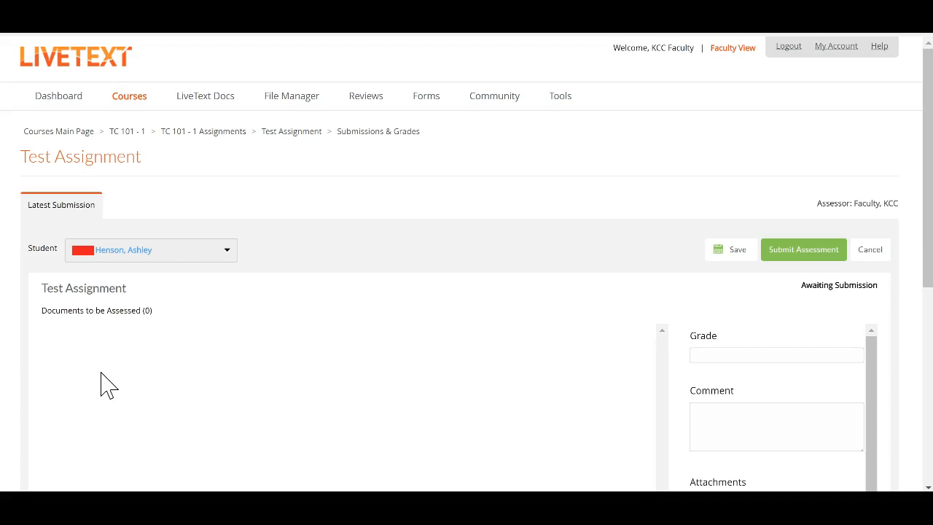
{"action": "scroll", "coordinate": [474, 346], "scroll_direction": "down", "scroll_amount": 5}
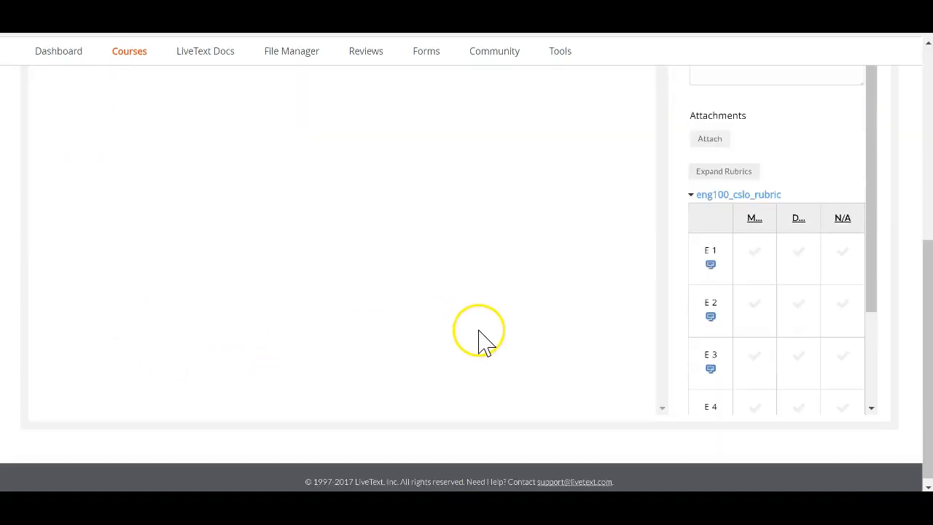
{"action": "left_click", "coordinate": [754, 268]}
{"action": "left_click", "coordinate": [755, 316]}
{"action": "scroll", "coordinate": [755, 321], "scroll_direction": "down", "scroll_amount": 2}
{"action": "left_click", "coordinate": [758, 300]}
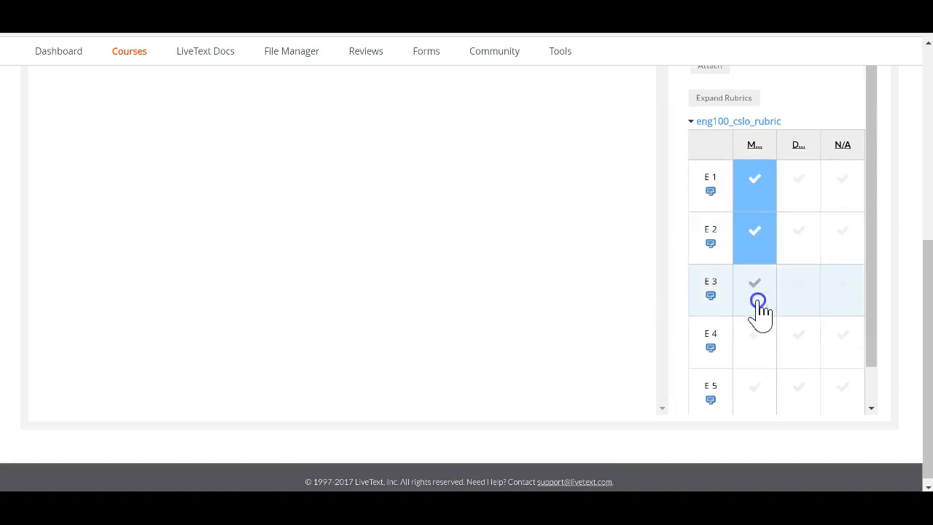
{"action": "left_click", "coordinate": [804, 340]}
{"action": "scroll", "coordinate": [802, 353], "scroll_direction": "down", "scroll_amount": 1}
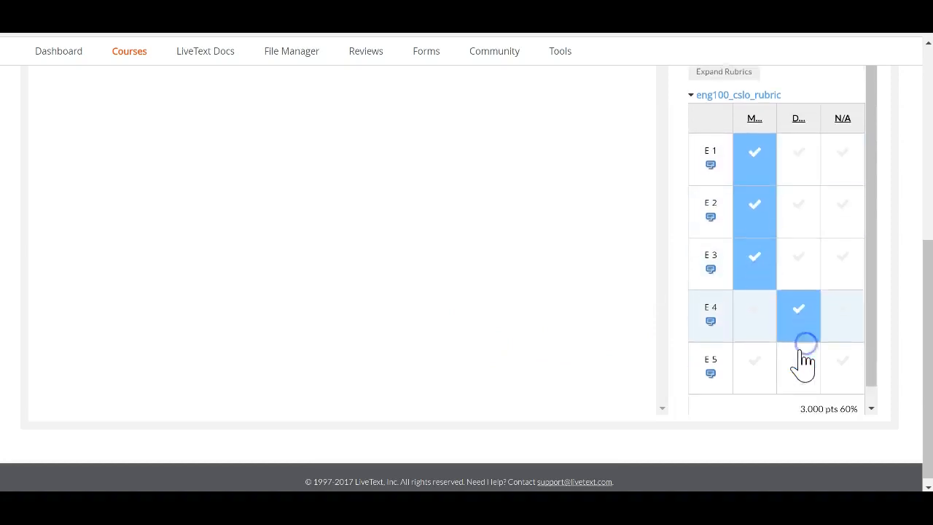
{"action": "left_click", "coordinate": [763, 339]}
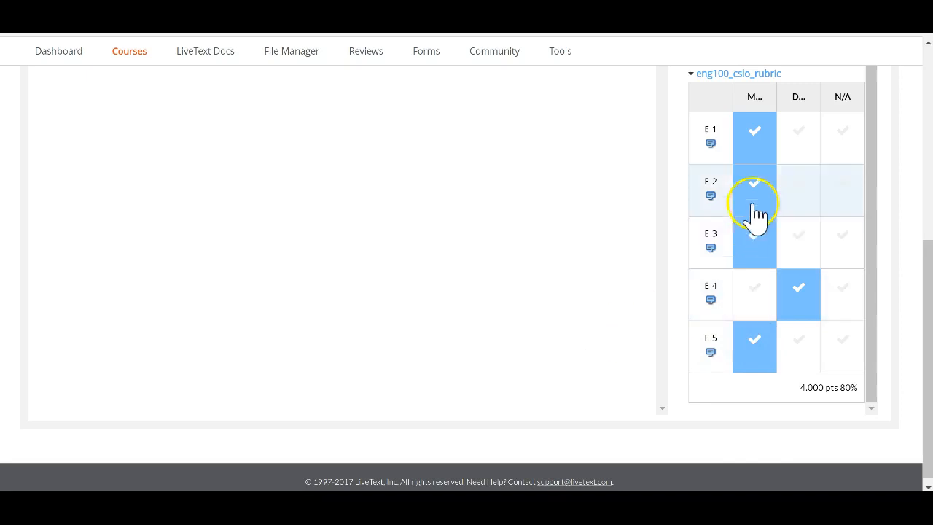
Save the second student's assessment without submitting it, accepting the status change to Awaiting Assessment
{"action": "scroll", "coordinate": [502, 348], "scroll_direction": "up", "scroll_amount": 4}
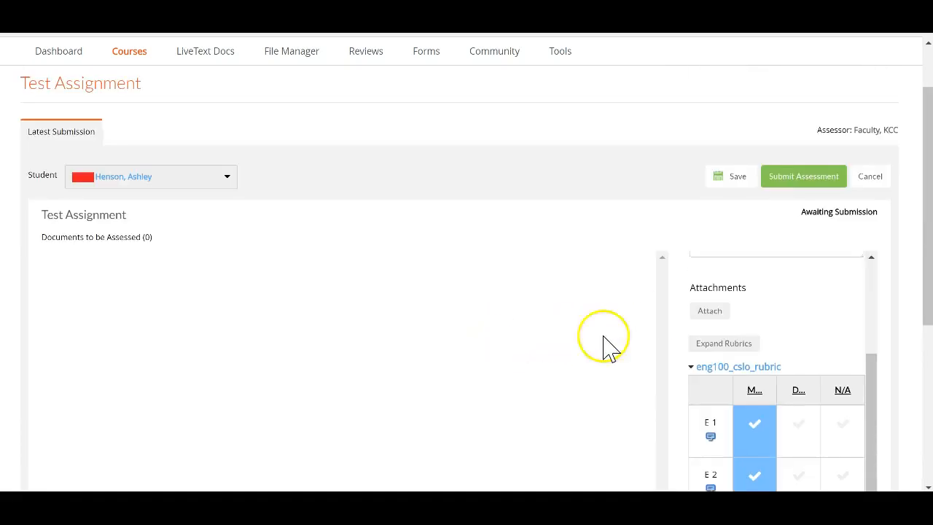
{"action": "left_click", "coordinate": [730, 182]}
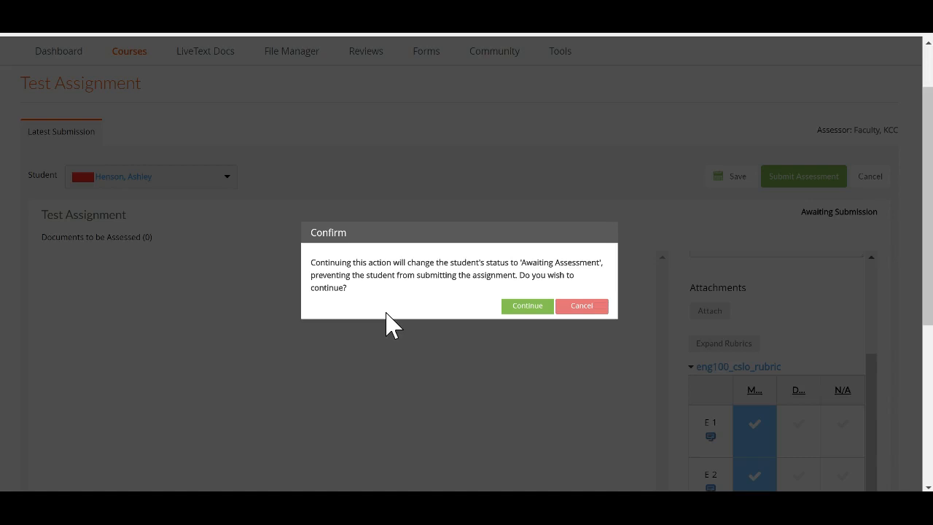
{"action": "left_click", "coordinate": [524, 305]}
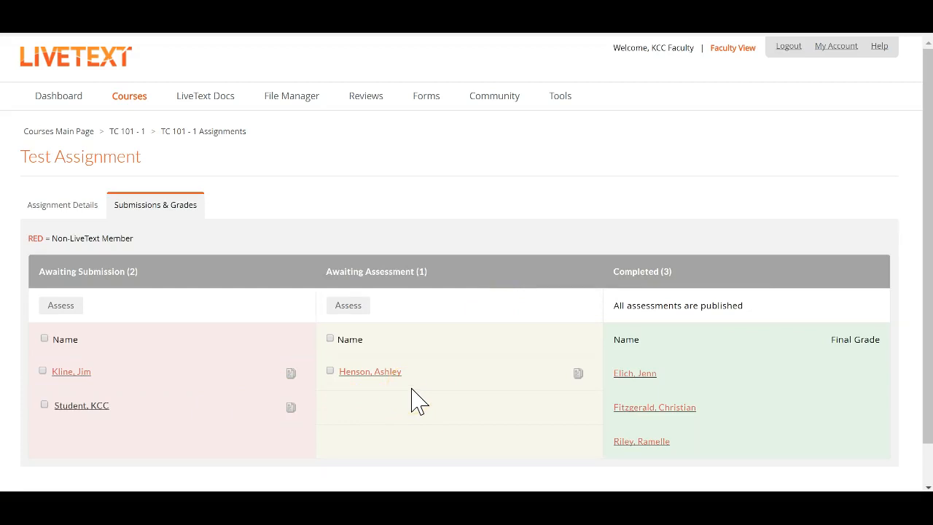
Reopen the student's saved assessment from the Awaiting Assessment column and check its rubric ratings
{"action": "left_click", "coordinate": [370, 373]}
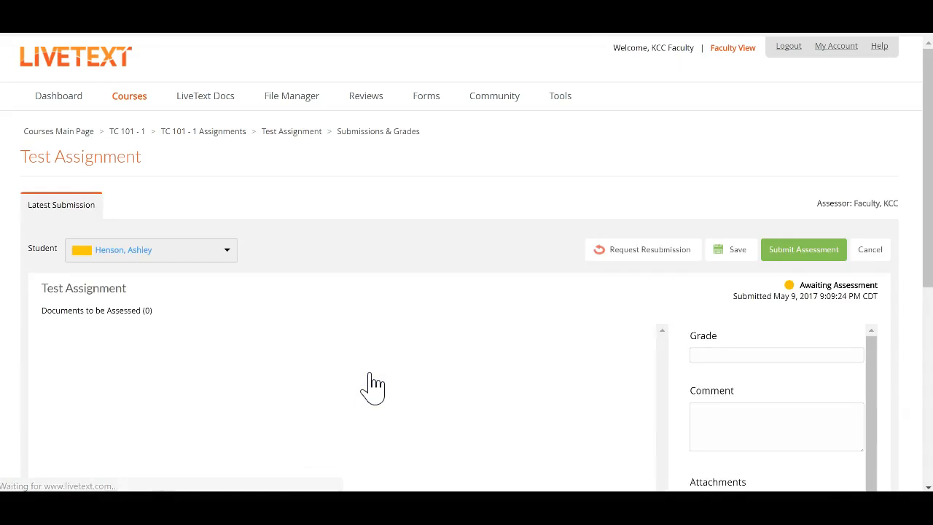
{"action": "scroll", "coordinate": [508, 282], "scroll_direction": "down", "scroll_amount": 4}
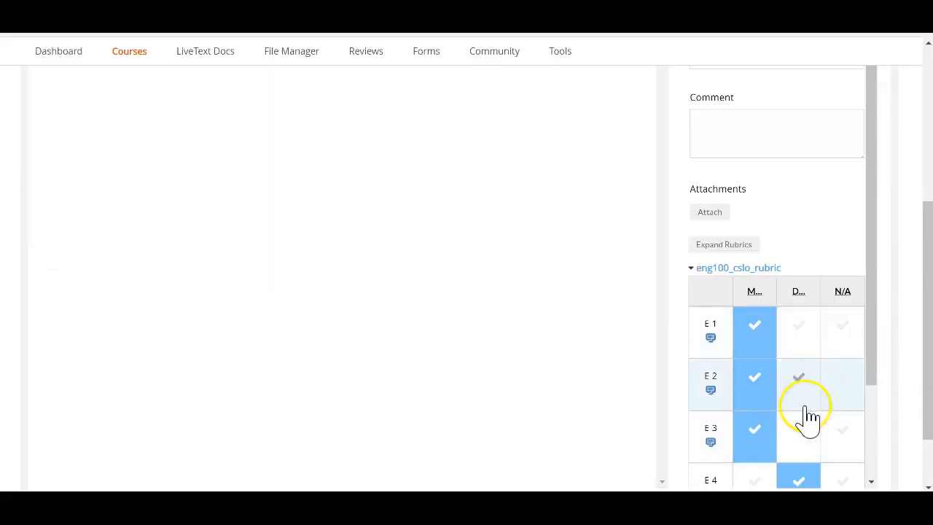
Change the second student's criterion 2 rating to Does not Meet and submit the assessment
{"action": "scroll", "coordinate": [596, 396], "scroll_direction": "down", "scroll_amount": 2}
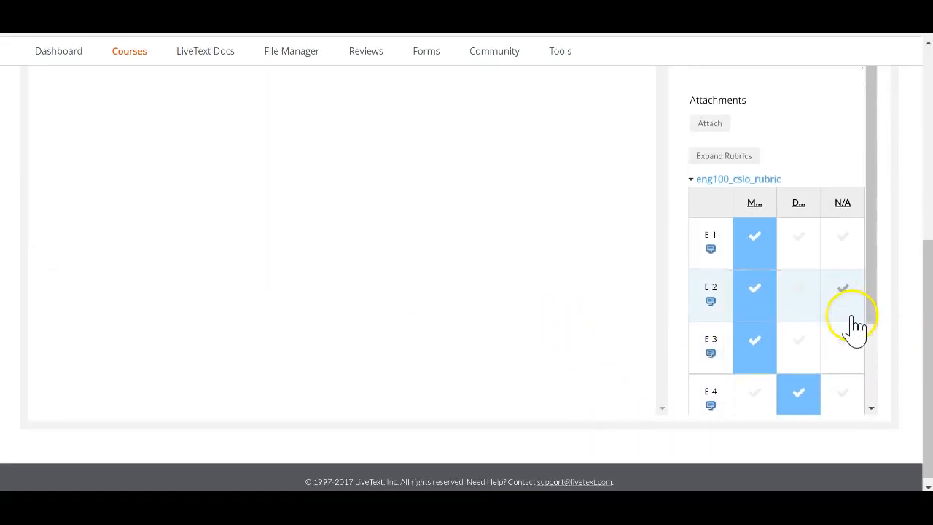
{"action": "scroll", "coordinate": [857, 326], "scroll_direction": "down", "scroll_amount": 2}
{"action": "left_click", "coordinate": [800, 207]}
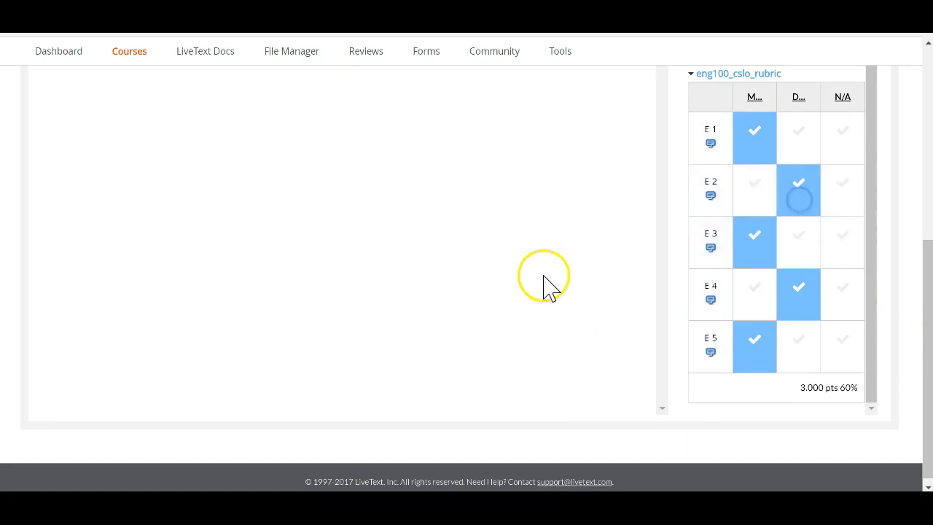
{"action": "scroll", "coordinate": [542, 281], "scroll_direction": "up", "scroll_amount": 5}
{"action": "left_click", "coordinate": [793, 256]}
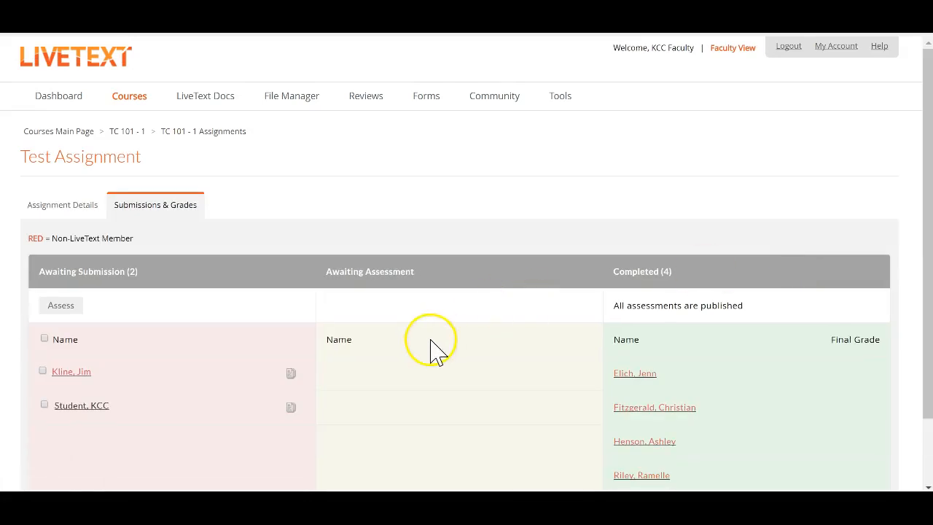
{"action": "scroll", "coordinate": [427, 344], "scroll_direction": "down", "scroll_amount": 2}
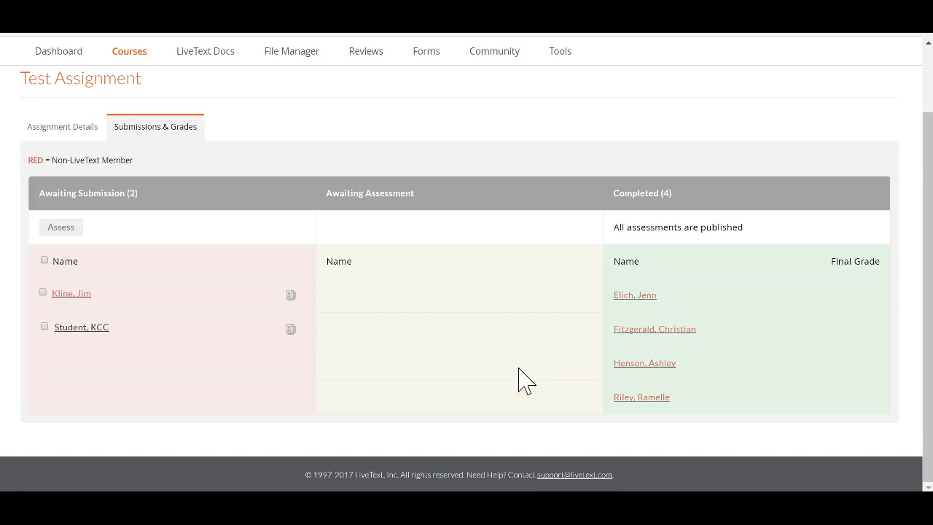
Open the second student's completed assessment and undo it so the student returns to Awaiting Assessment
{"action": "left_click", "coordinate": [620, 364]}
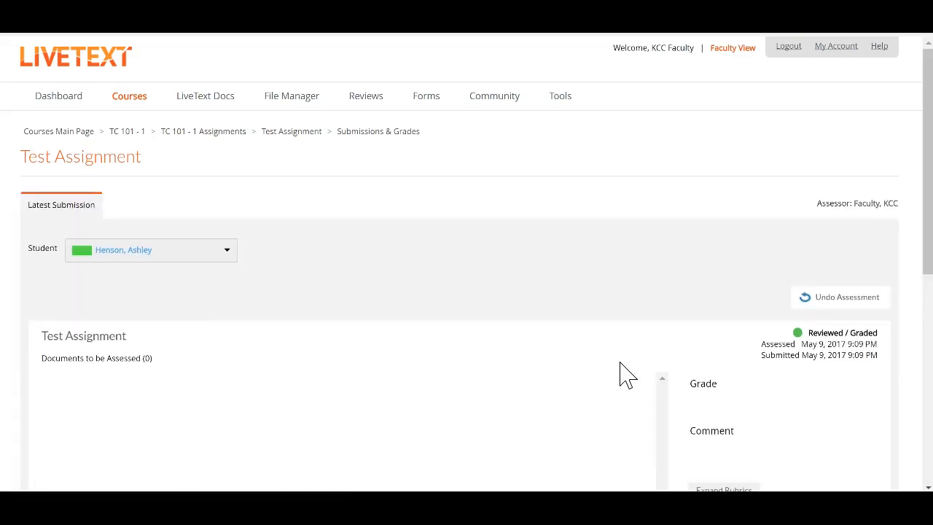
{"action": "left_click", "coordinate": [585, 354]}
{"action": "scroll", "coordinate": [587, 358], "scroll_direction": "down", "scroll_amount": 3}
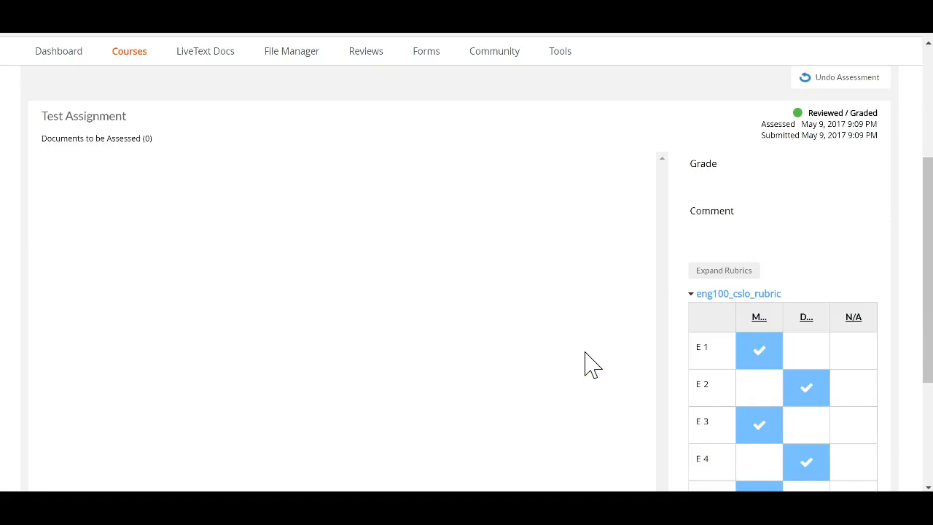
{"action": "scroll", "coordinate": [589, 364], "scroll_direction": "up", "scroll_amount": 1}
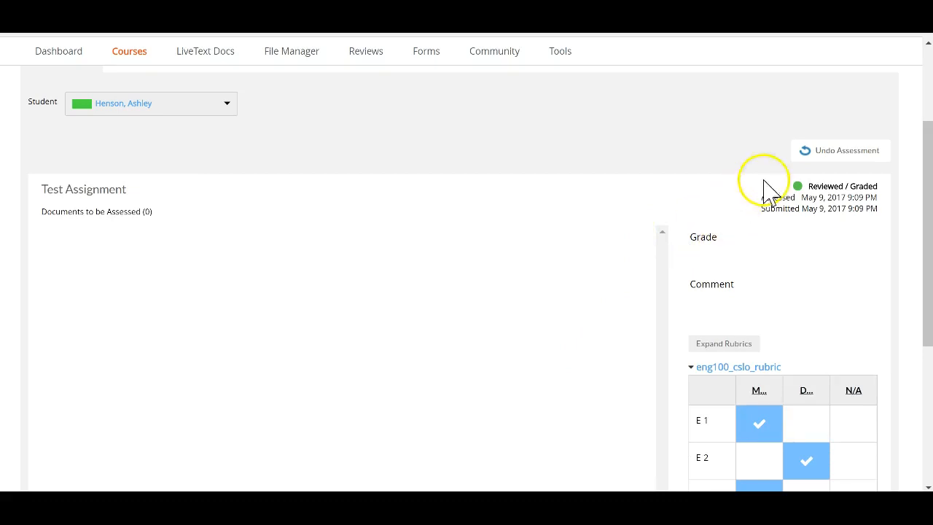
{"action": "left_click", "coordinate": [826, 162]}
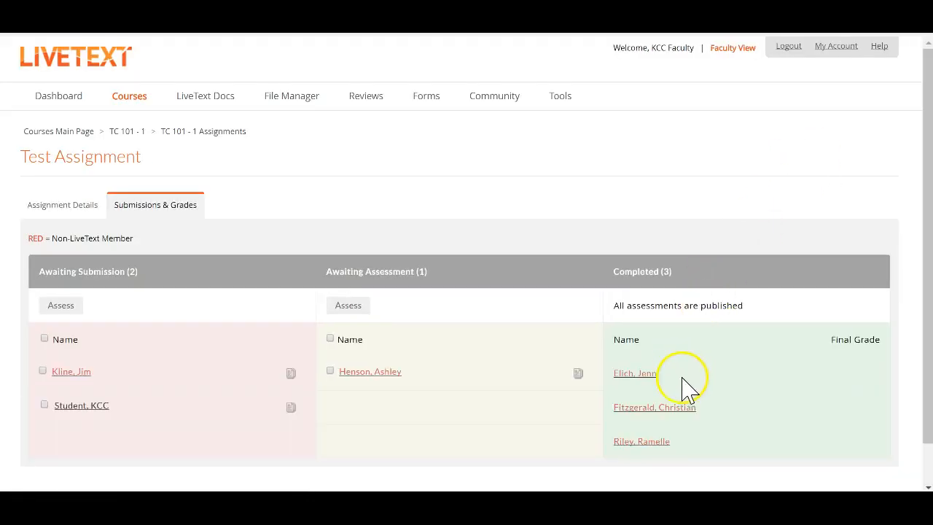
{"action": "scroll", "coordinate": [685, 415], "scroll_direction": "down", "scroll_amount": 1}
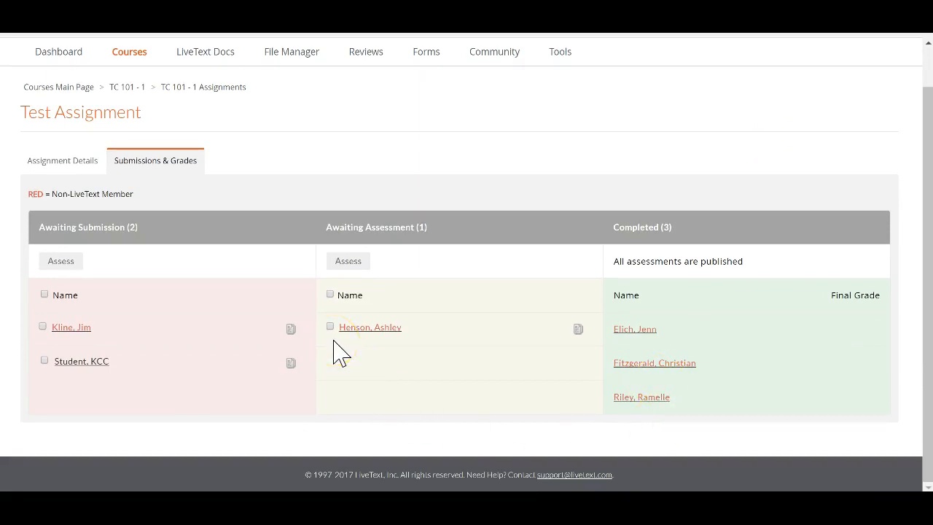
Reopen the second student's awaiting assessment, rate criterion 2 as Meets and submit the assessment
{"action": "left_click", "coordinate": [363, 328]}
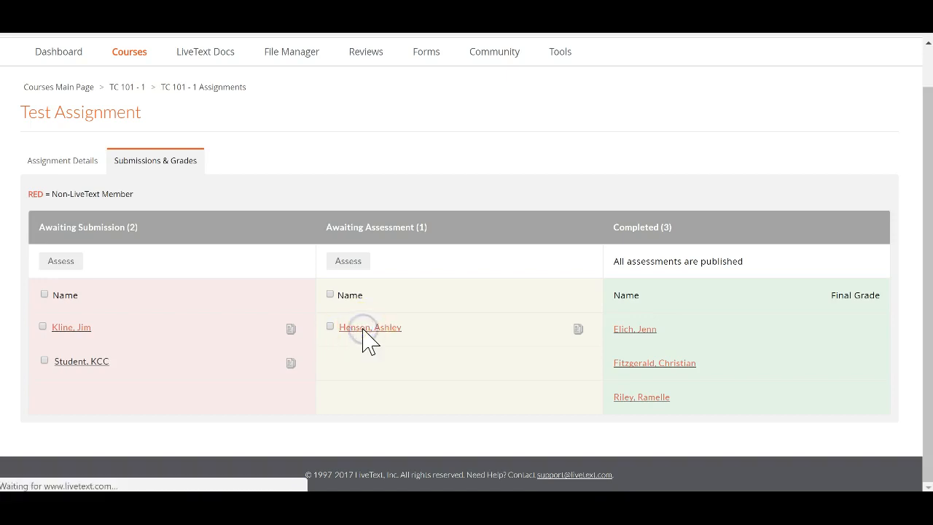
{"action": "scroll", "coordinate": [485, 338], "scroll_direction": "down", "scroll_amount": 5}
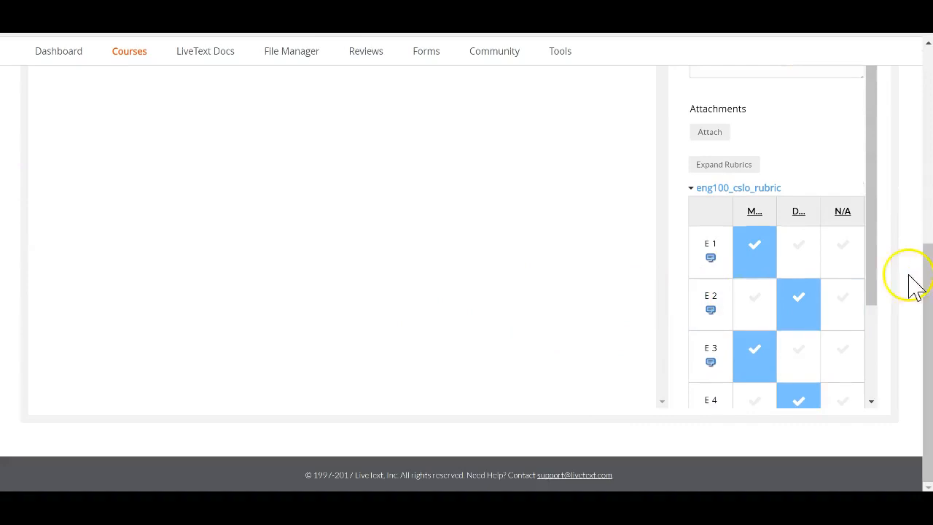
{"action": "scroll", "coordinate": [853, 291], "scroll_direction": "down", "scroll_amount": 2}
{"action": "left_click", "coordinate": [754, 196]}
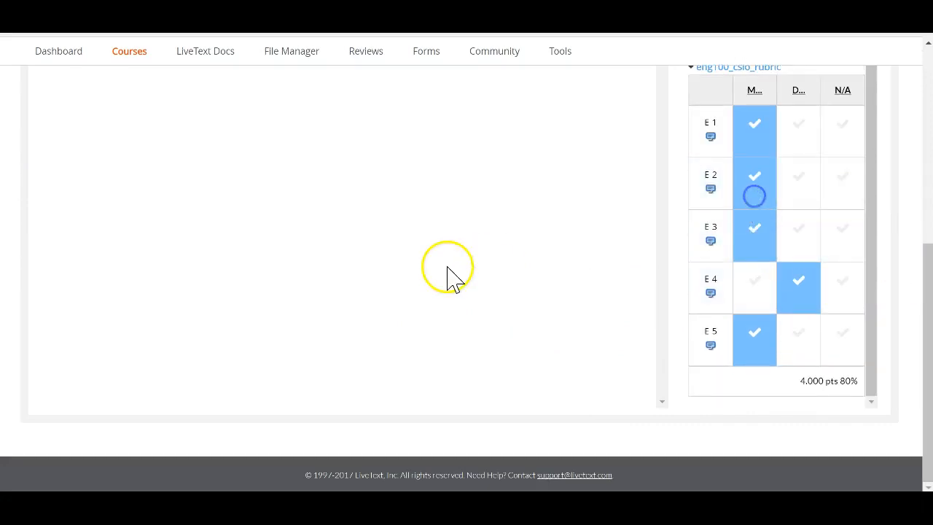
{"action": "scroll", "coordinate": [535, 314], "scroll_direction": "up", "scroll_amount": 5}
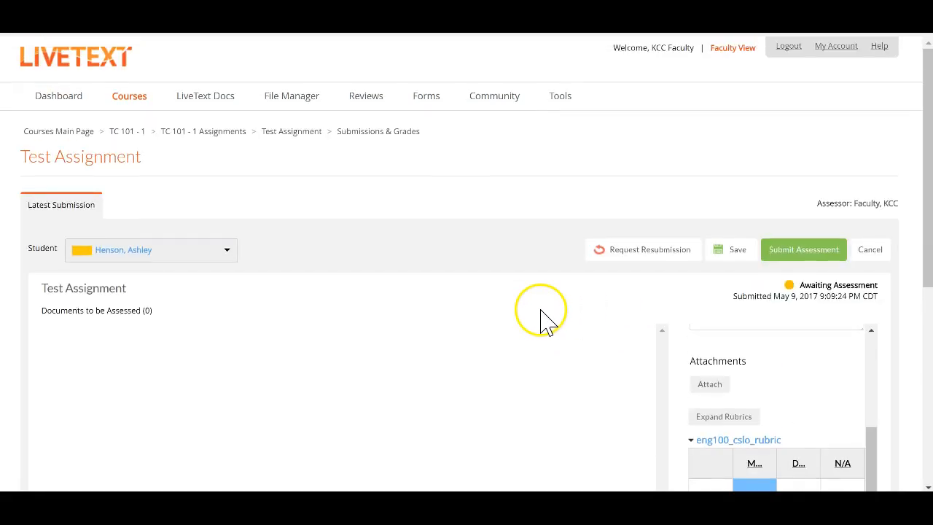
{"action": "left_click", "coordinate": [791, 258]}
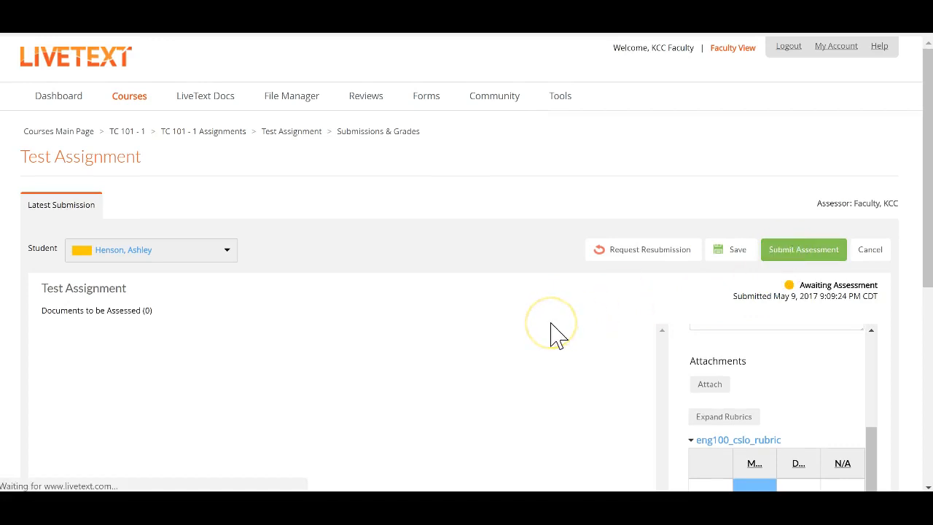
{"action": "scroll", "coordinate": [558, 333], "scroll_direction": "down", "scroll_amount": 2}
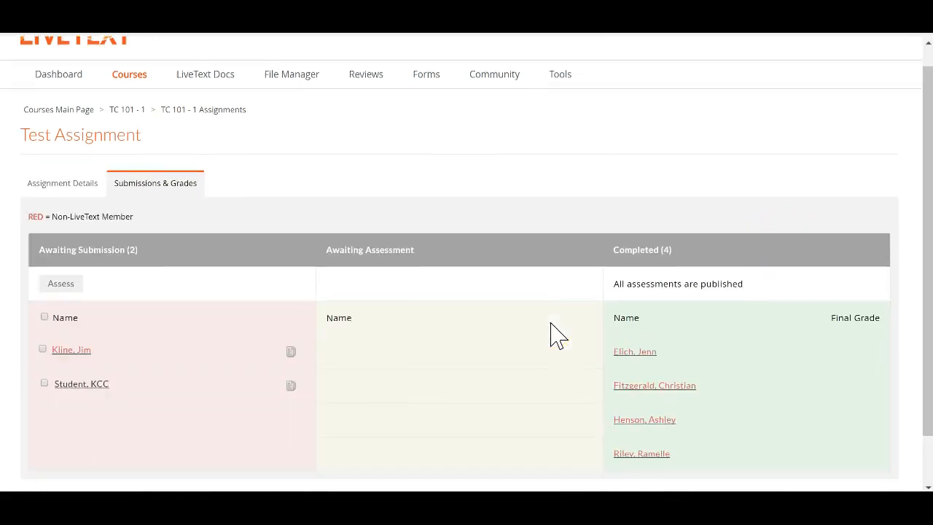
{"action": "left_click", "coordinate": [382, 339]}
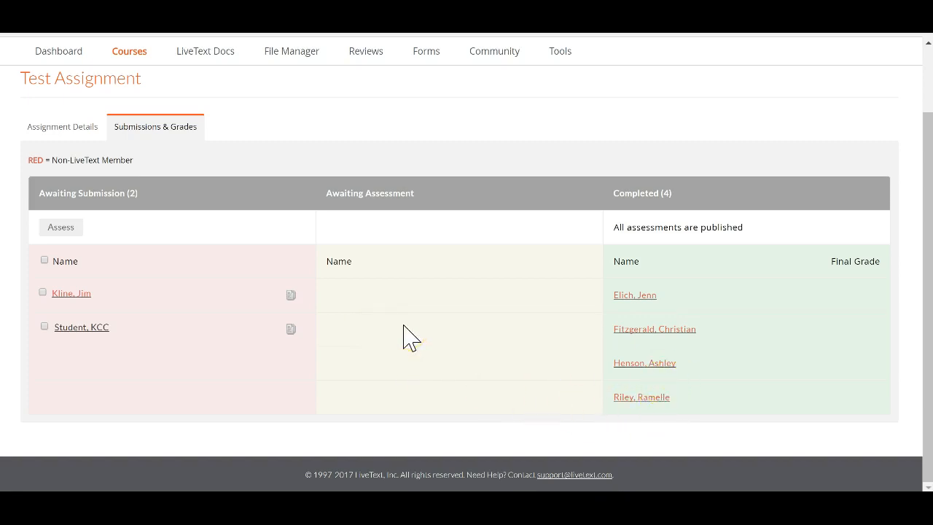
Select both remaining students awaiting submission and open them for a joint assessment
{"action": "left_click", "coordinate": [43, 292]}
{"action": "left_click", "coordinate": [44, 326]}
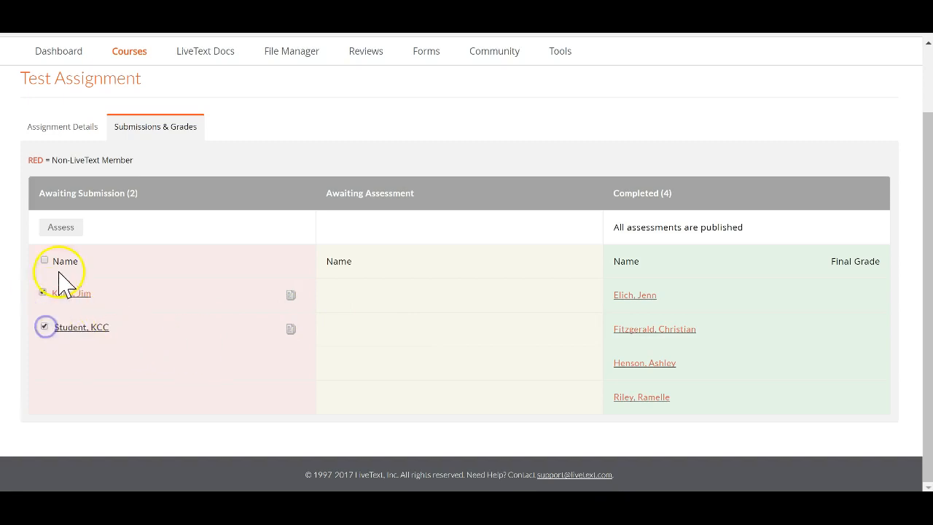
{"action": "left_click", "coordinate": [70, 230]}
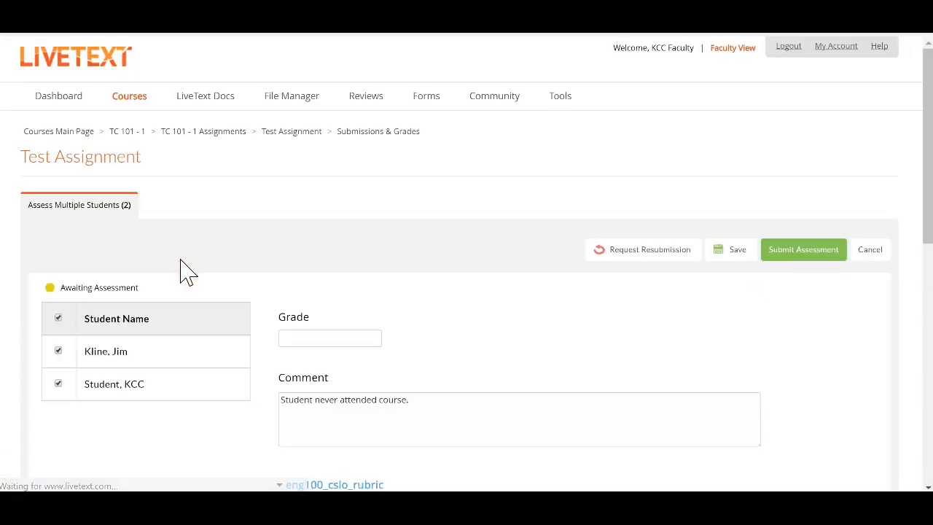
{"action": "left_click", "coordinate": [335, 294]}
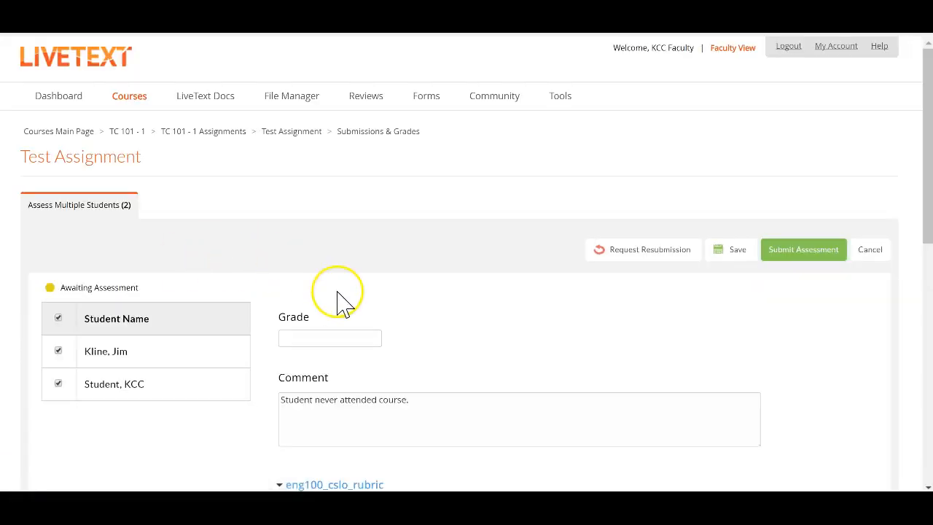
Rate CSLO 1 through CSLO 5 as Meets for both selected students
{"action": "scroll", "coordinate": [339, 296], "scroll_direction": "down", "scroll_amount": 3}
{"action": "scroll", "coordinate": [338, 301], "scroll_direction": "down", "scroll_amount": 1}
{"action": "left_click", "coordinate": [500, 292]}
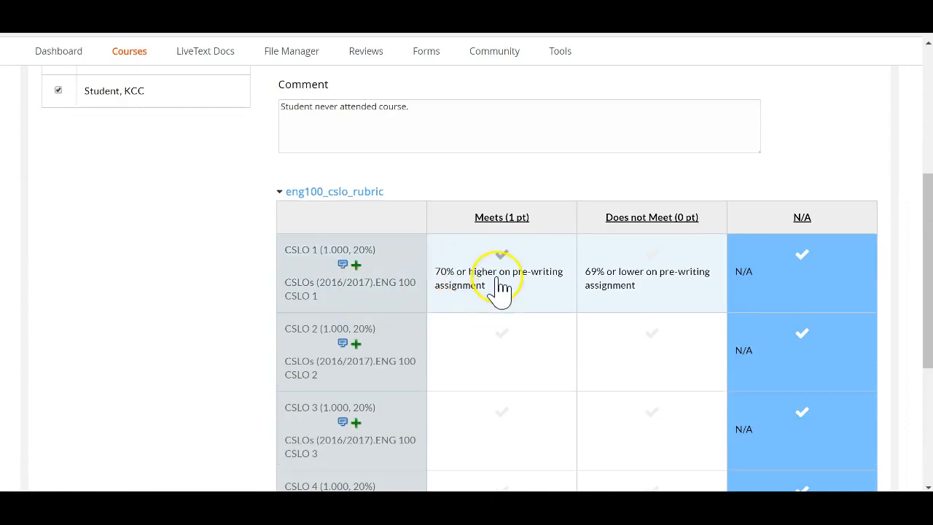
{"action": "left_click", "coordinate": [500, 347]}
{"action": "scroll", "coordinate": [500, 348], "scroll_direction": "down", "scroll_amount": 2}
{"action": "left_click", "coordinate": [510, 302]}
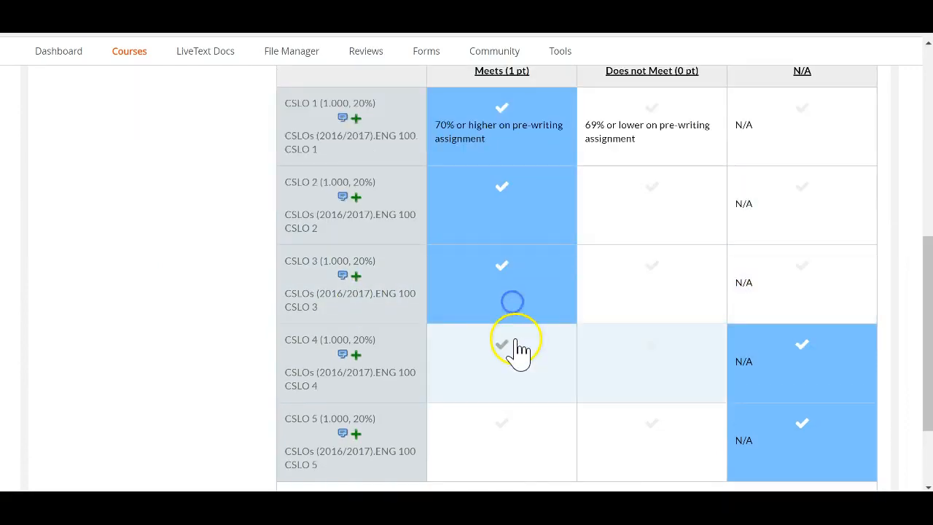
{"action": "left_click", "coordinate": [515, 341]}
{"action": "scroll", "coordinate": [517, 354], "scroll_direction": "down", "scroll_amount": 1}
{"action": "left_click", "coordinate": [515, 351]}
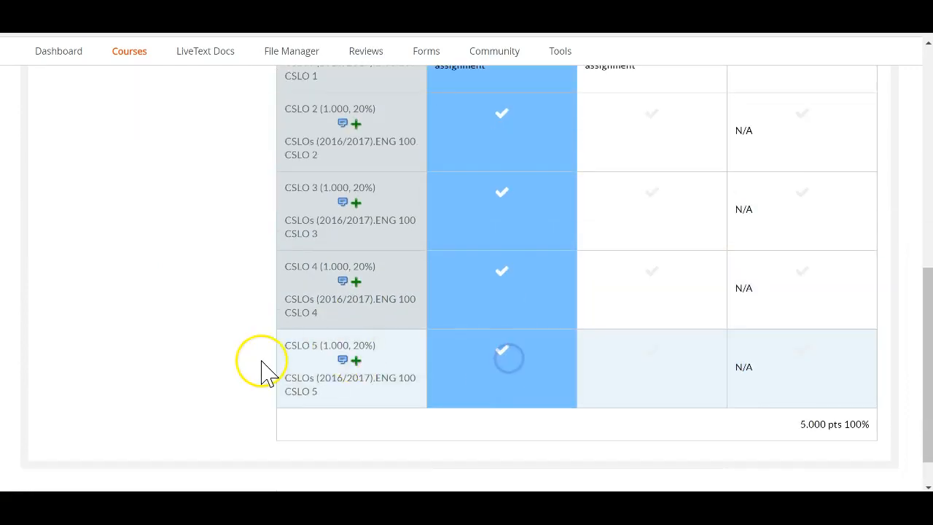
Replace the shared comment with "Excellent student!" and submit the assessment for both students
{"action": "scroll", "coordinate": [262, 373], "scroll_direction": "up", "scroll_amount": 3}
{"action": "scroll", "coordinate": [262, 373], "scroll_direction": "up", "scroll_amount": 2}
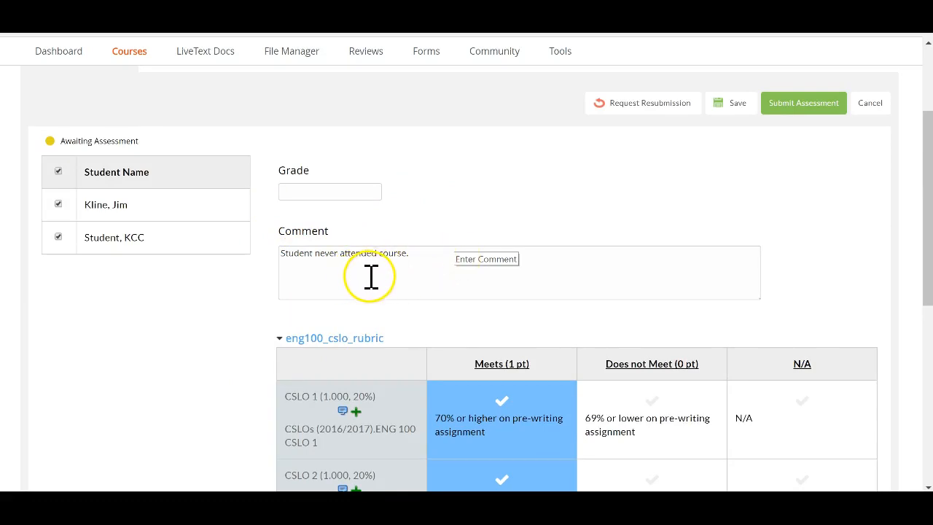
{"action": "left_click_drag", "start_coordinate": [406, 254], "coordinate": [258, 256]}
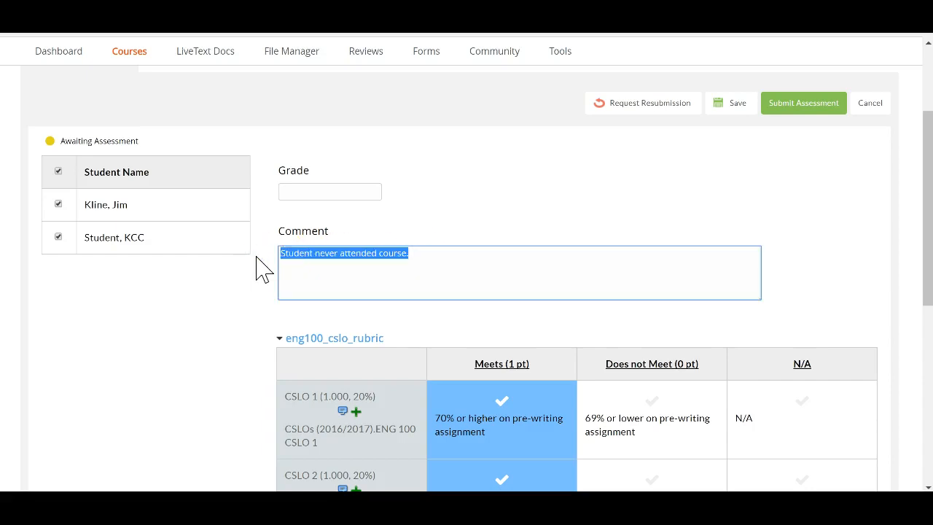
{"action": "type", "text": "Excellent student!"}
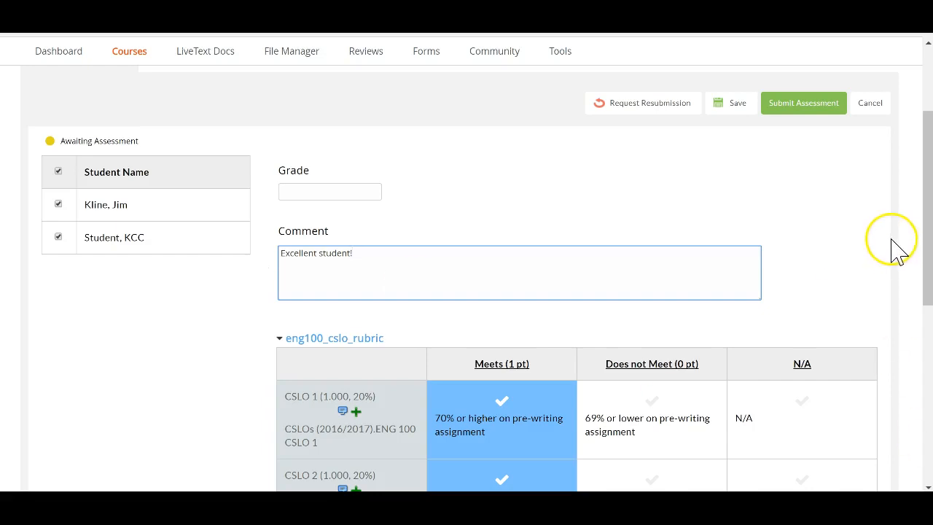
{"action": "left_click", "coordinate": [802, 109]}
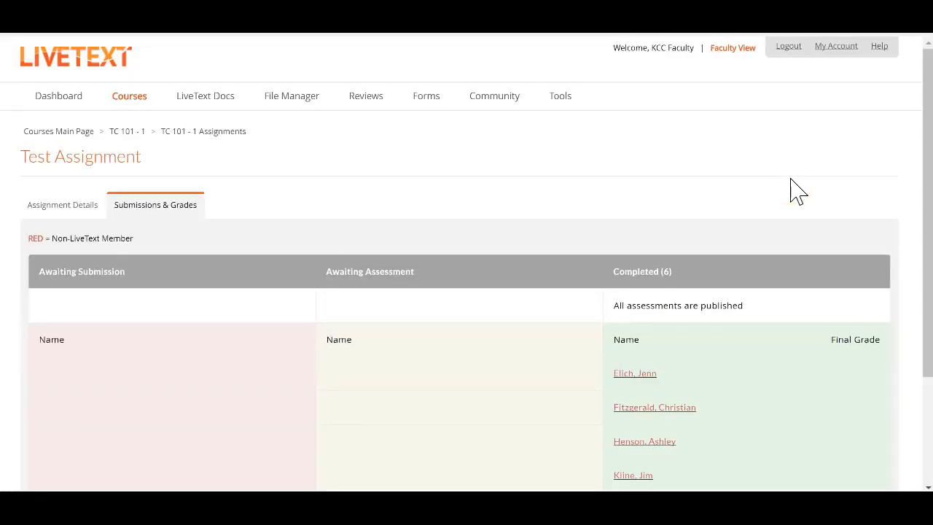
{"action": "scroll", "coordinate": [660, 284], "scroll_direction": "down", "scroll_amount": 3}
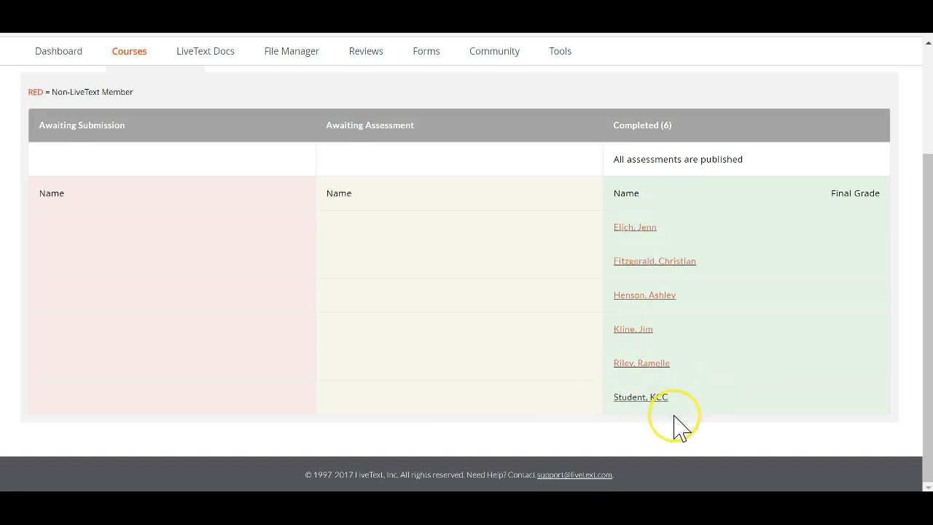
Return to the TC 101 - 1 assignments, open the Test Assignment report and review its rubric and roster results
{"action": "scroll", "coordinate": [674, 427], "scroll_direction": "up", "scroll_amount": 2}
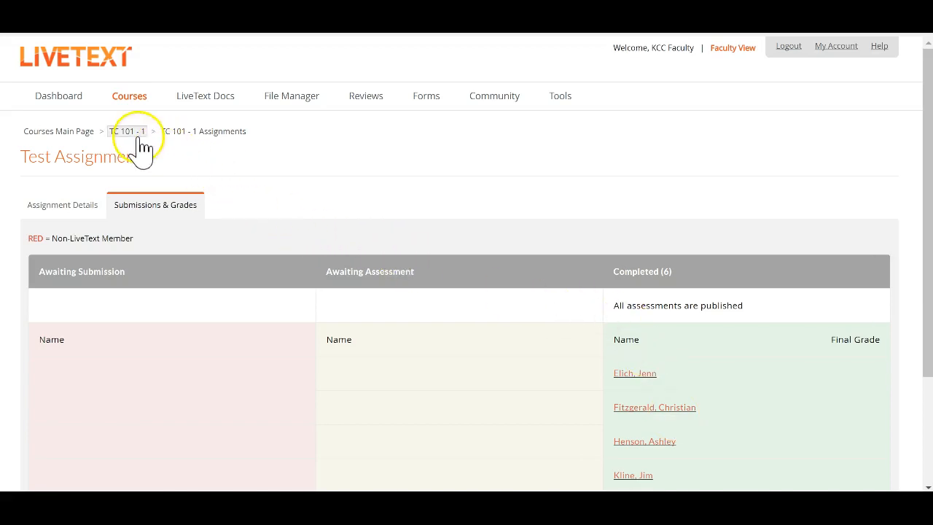
{"action": "left_click", "coordinate": [191, 137]}
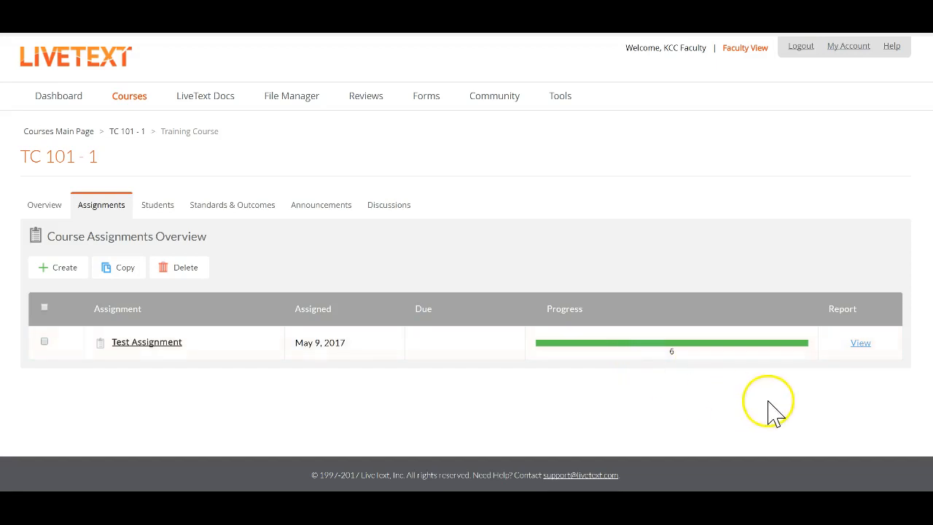
{"action": "left_click", "coordinate": [861, 348]}
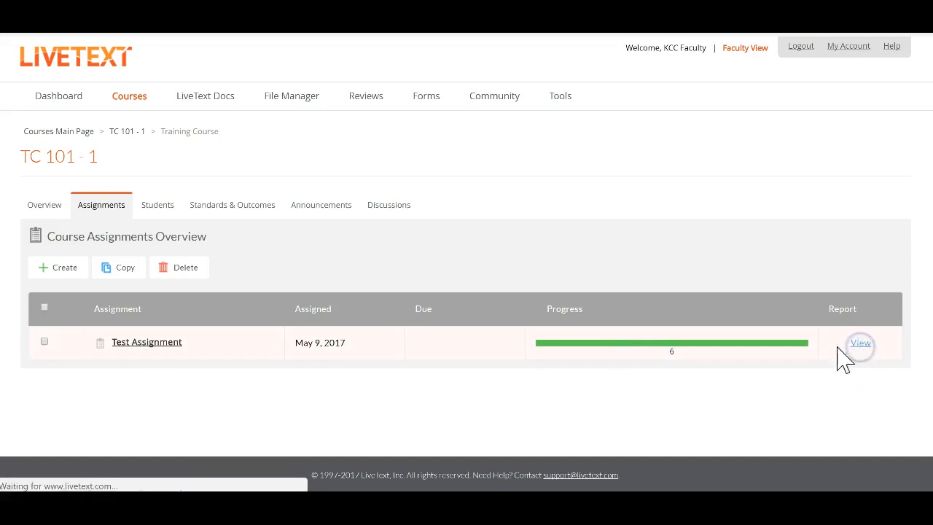
{"action": "scroll", "coordinate": [666, 338], "scroll_direction": "down", "scroll_amount": 3}
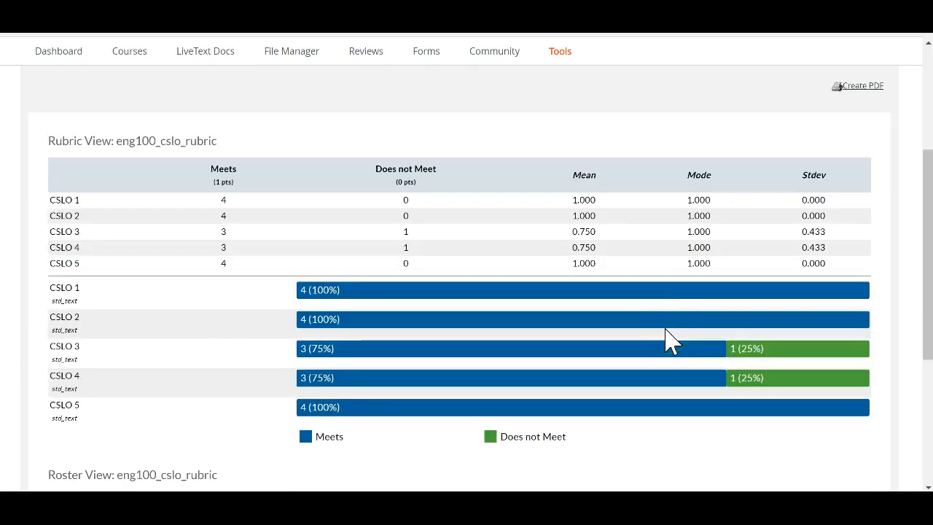
{"action": "scroll", "coordinate": [594, 381], "scroll_direction": "down", "scroll_amount": 3}
{"action": "scroll", "coordinate": [594, 381], "scroll_direction": "up", "scroll_amount": 6}
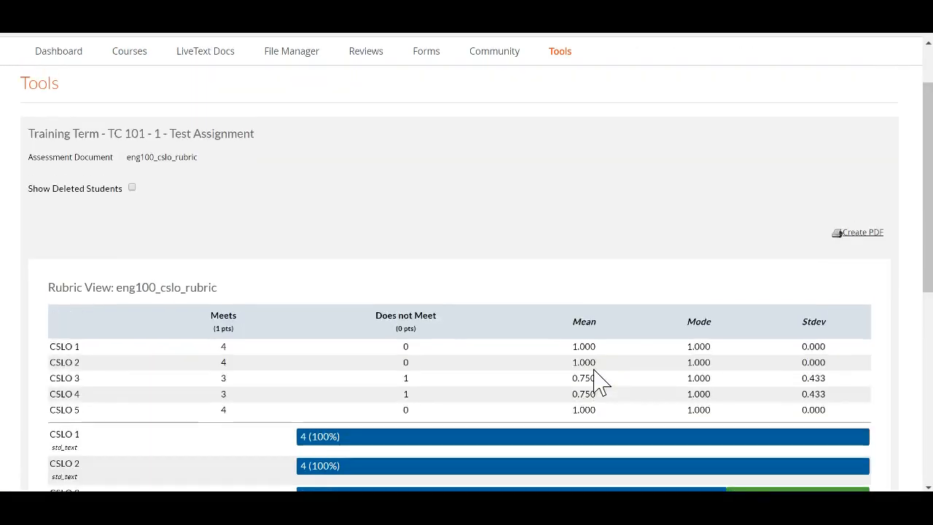